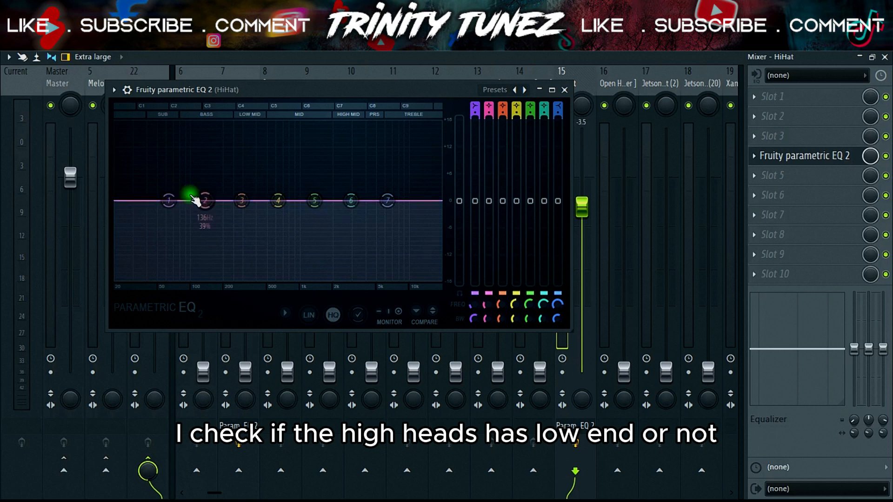
Step: Try cutting the HiHat's low end in Fruity parametric EQ 2 with band 1 and with band 2 at about 130 Hz
drag(168, 201, 285, 281)
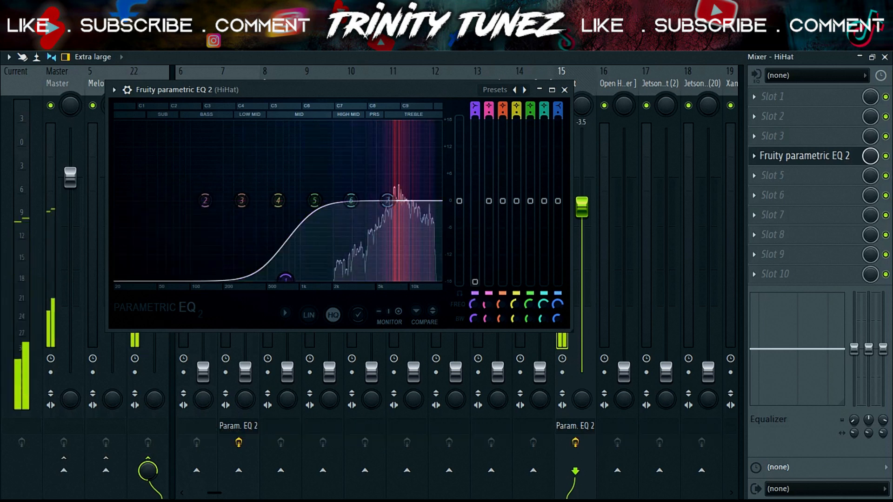
drag(205, 200, 203, 282)
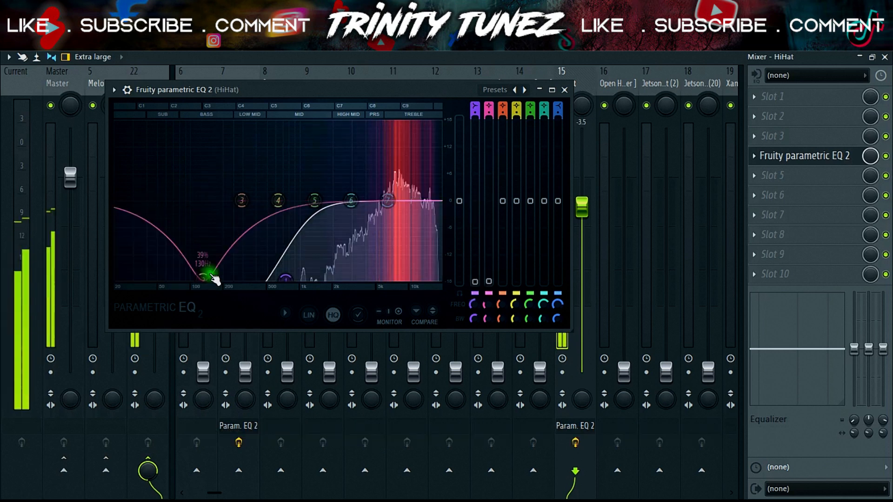
key(space)
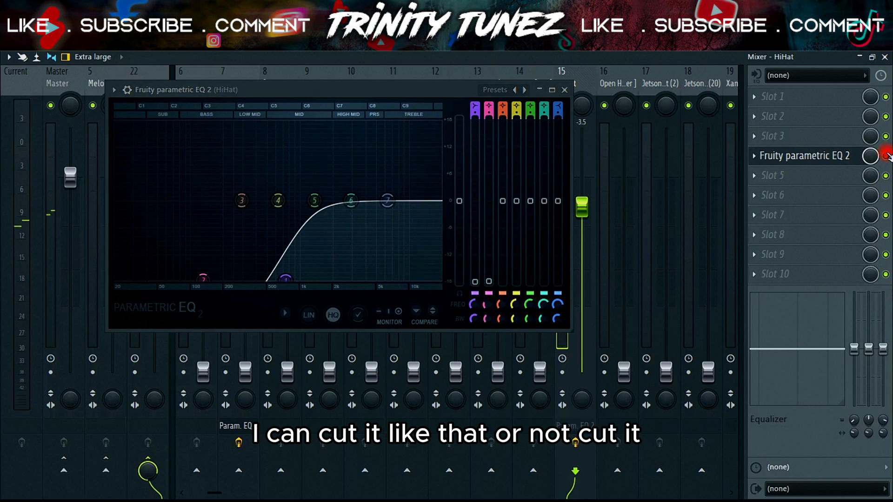
Step: Bypass Fruity parametric EQ 2 on the HiHat track and delete it from slot 4
click(886, 155)
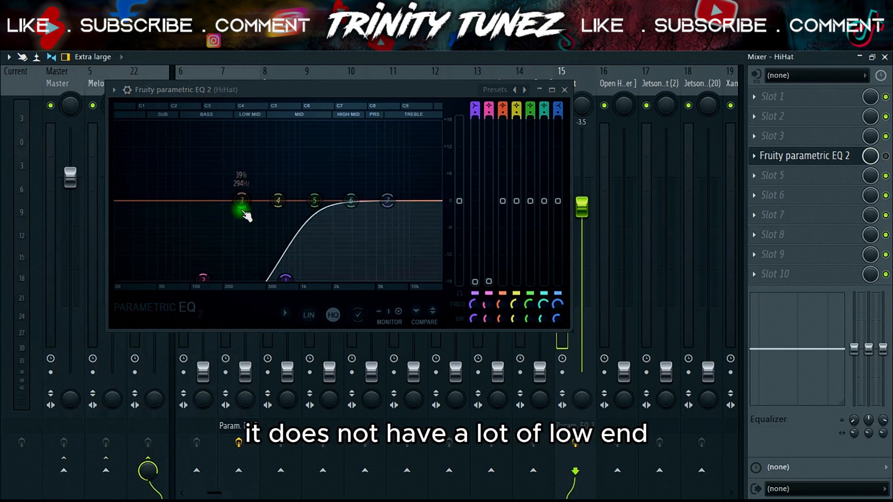
click(754, 156)
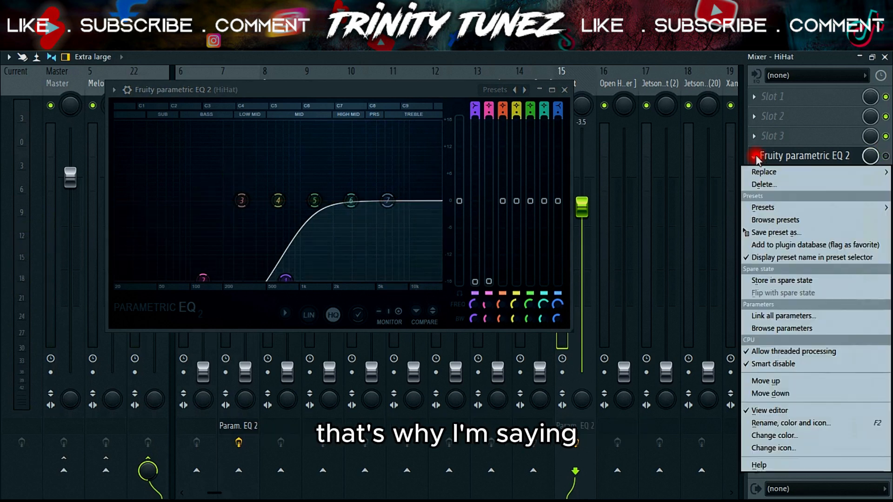
click(765, 185)
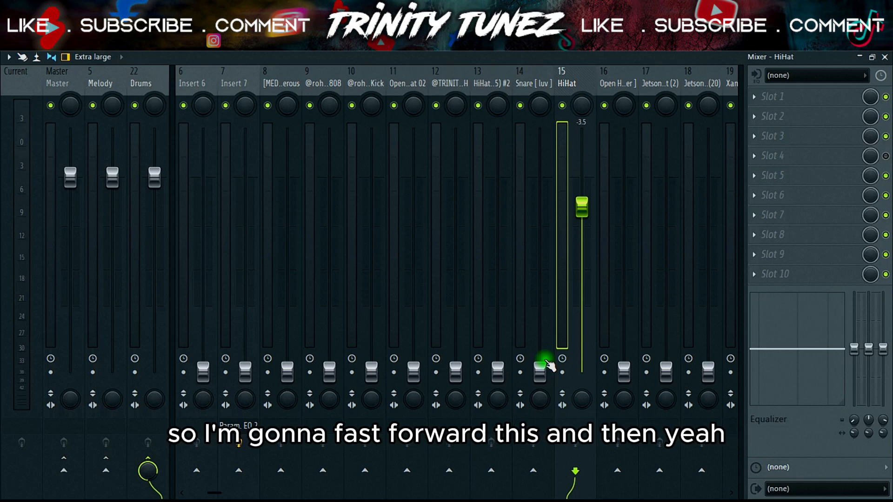
Step: Start playback, pull the Drums bus low, and set the second HiHat fader on track 13 to -8.1 dB
key(space)
drag(541, 370, 540, 223)
drag(540, 223, 494, 241)
drag(156, 176, 156, 340)
drag(498, 240, 497, 242)
Step: Set the open hat faders to -10.0 dB on track 16 and -9.2 dB on track 11, with the Drums bus at -34.1 dB
drag(624, 372, 623, 276)
drag(413, 371, 413, 269)
drag(154, 341, 154, 357)
drag(413, 269, 414, 258)
drag(624, 276, 624, 256)
drag(414, 258, 413, 252)
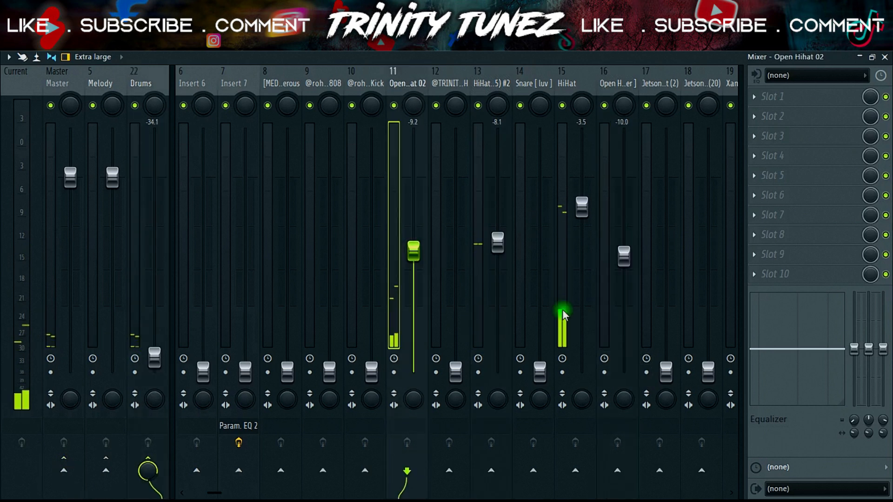
Step: Set the Jetsonmade tracks 17 and 18 to -7.1 dB each and the Xambo OpenHat on track 19 to -15.5 dB
drag(666, 372, 666, 249)
drag(215, 493, 248, 493)
drag(424, 372, 425, 235)
drag(466, 372, 466, 282)
drag(424, 236, 382, 234)
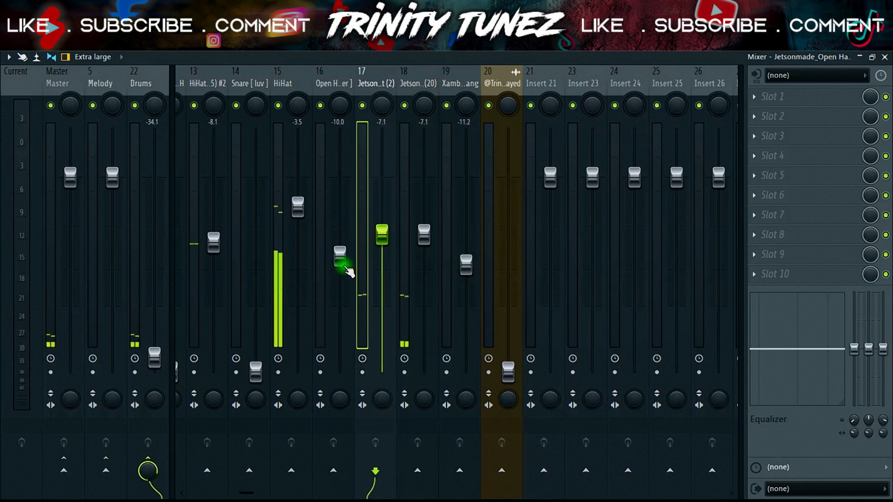
drag(466, 264, 466, 291)
click(148, 470)
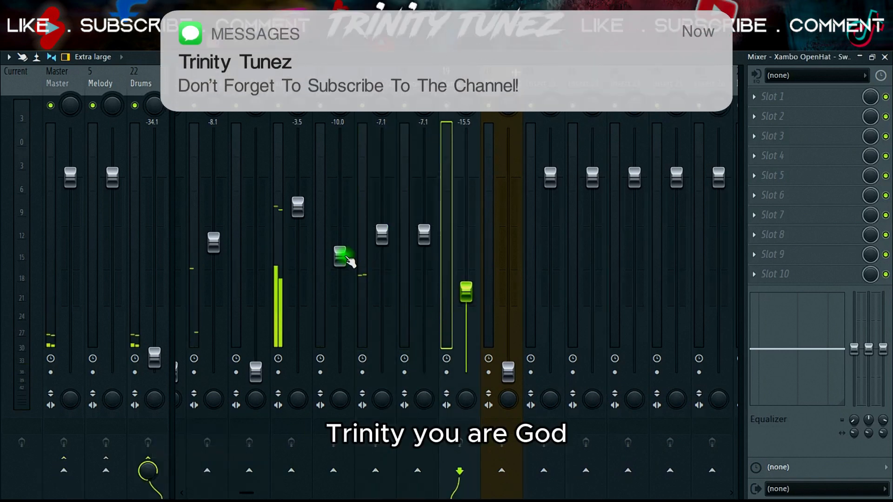
Step: Raise the open hat on track 16 to -6.1 dB and Xambo OpenHat to -12.7 dB, with the Drums bus at -20.8 dB
drag(344, 259, 344, 230)
drag(466, 291, 466, 285)
drag(155, 357, 155, 319)
drag(466, 284, 466, 275)
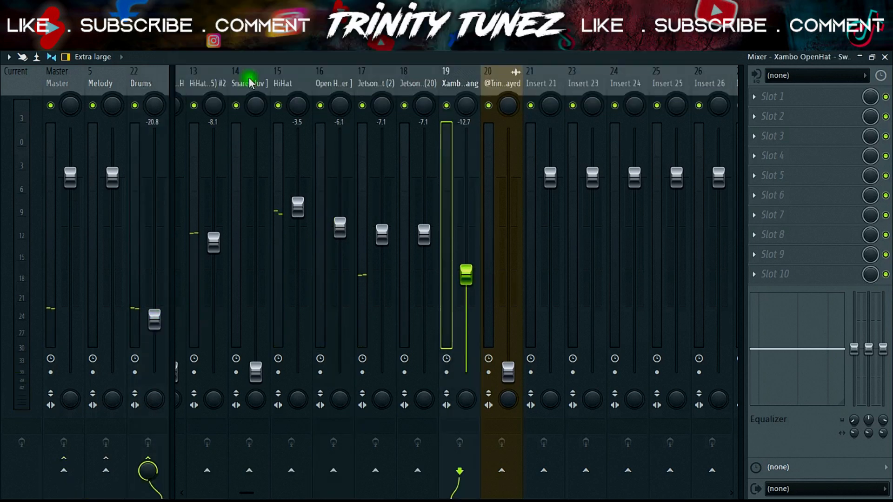
Step: Reset the Snare fader to its default level and set HiHat to -3.6 dB, with the Drums bus at -34.5 dB
click(178, 67)
drag(287, 372, 287, 184)
drag(154, 328, 153, 368)
right_click(293, 184)
click(318, 193)
drag(330, 207, 329, 208)
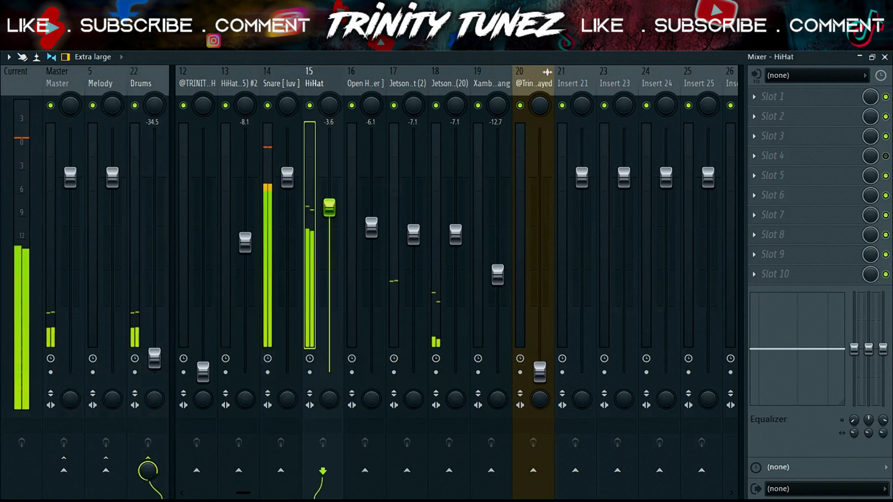
Step: Return the Drums bus fader to its default level and stop playback
drag(154, 358, 155, 177)
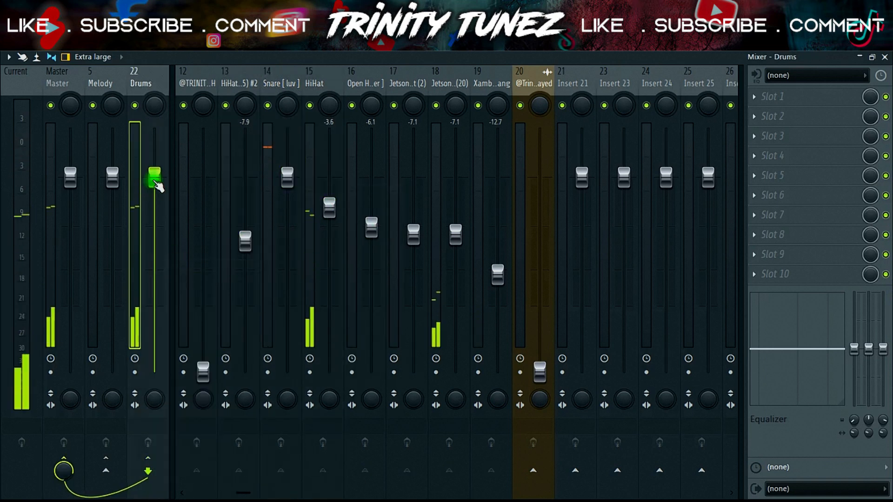
key(space)
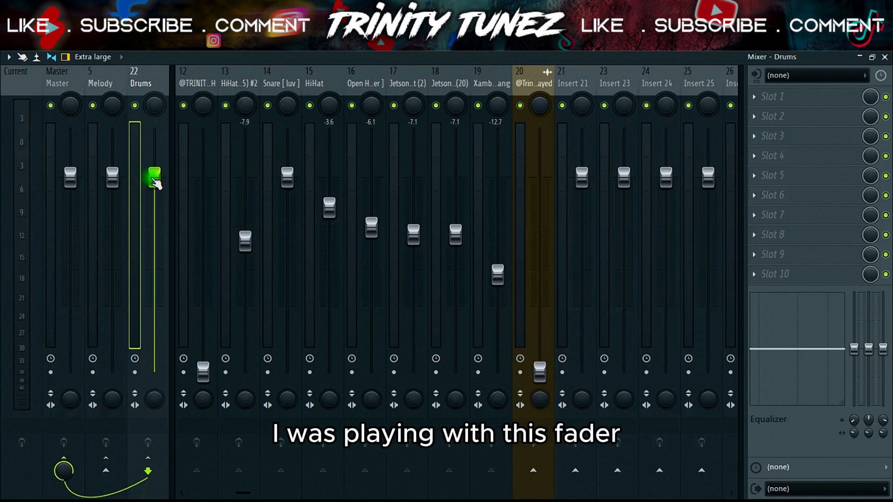
Step: Demonstrate lowering the Drums bus fader to about -36 dB and reset it to its default level
drag(154, 195, 155, 228)
right_click(155, 185)
click(169, 193)
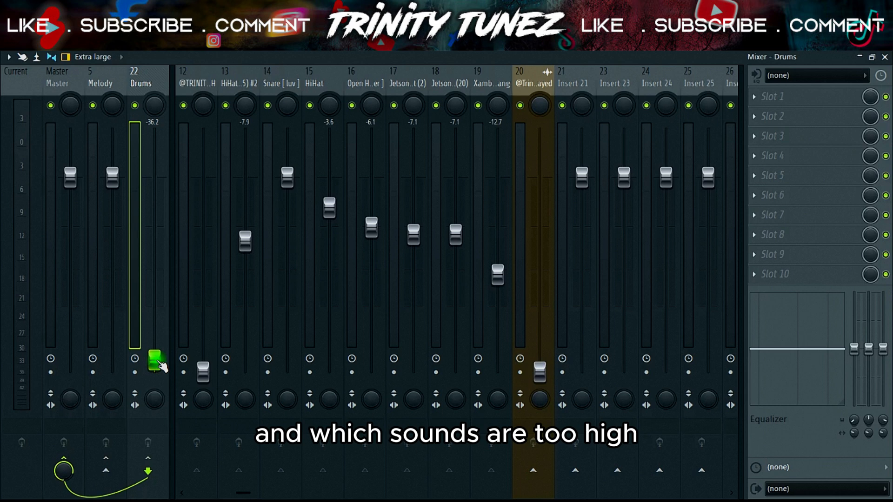
right_click(160, 184)
click(174, 192)
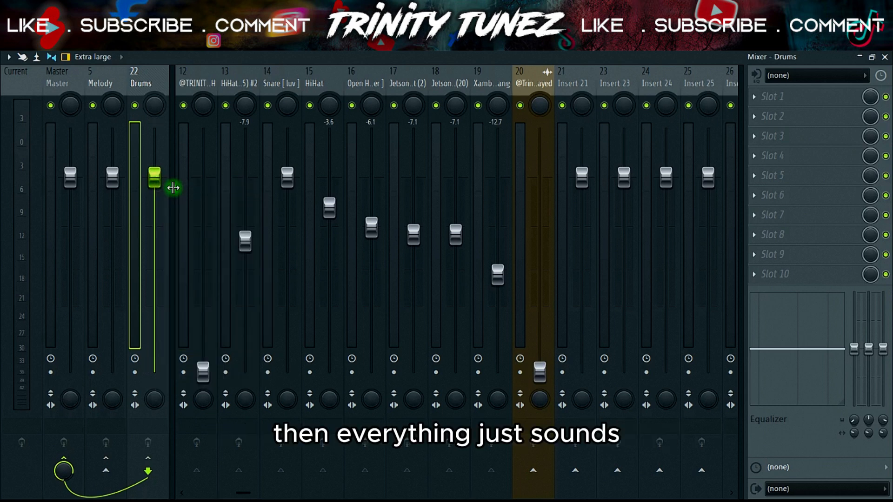
Step: Set track 12 to -13.5 dB and the Hard Kick to -2.0 dB, lowering the Drums bus to -30.6 dB for balancing
click(197, 84)
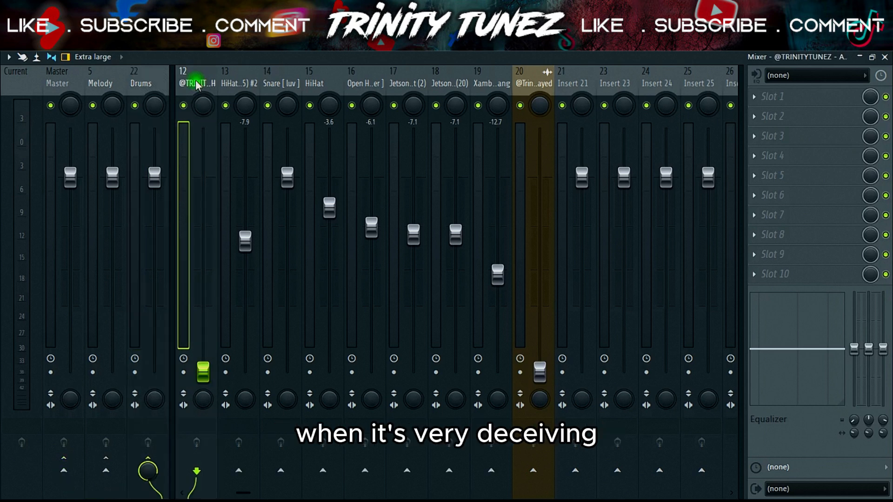
drag(154, 177, 163, 328)
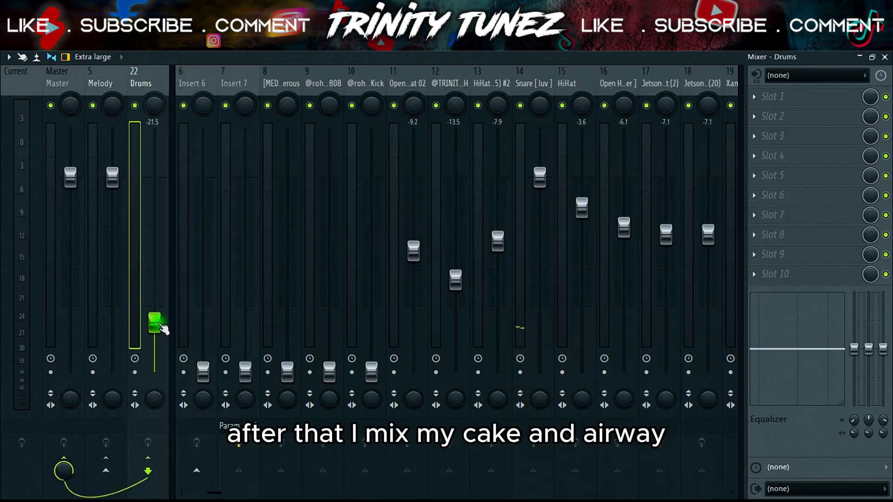
drag(372, 371, 371, 194)
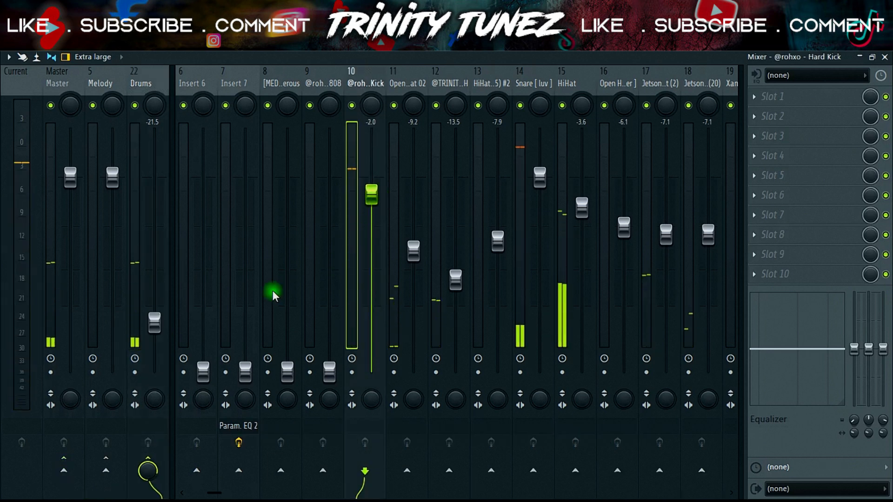
drag(157, 322, 157, 351)
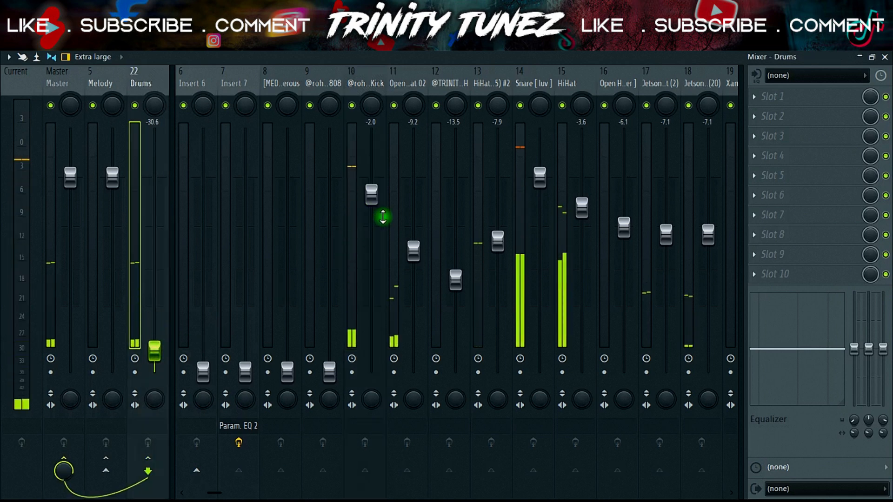
Step: Balance the two 808 tracks by setting Spinz 808 to -3.3 dB and the 808 on track 8 to -6.2 dB
drag(329, 371, 330, 216)
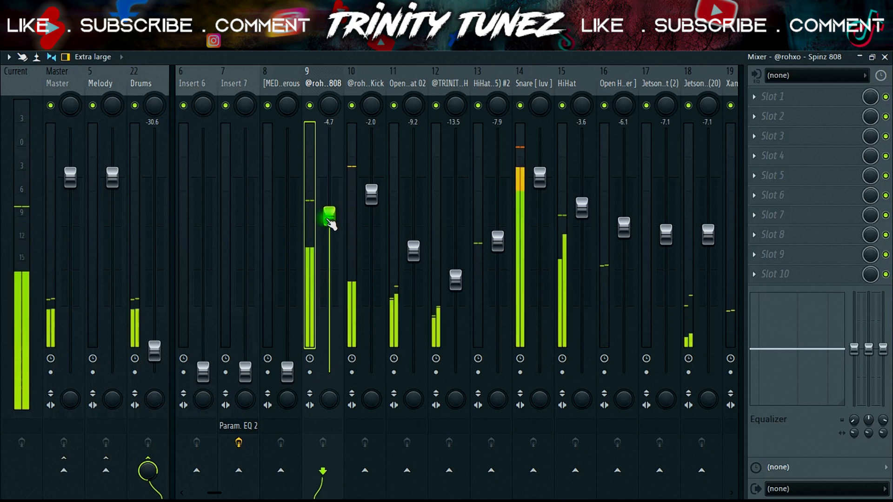
drag(287, 371, 287, 307)
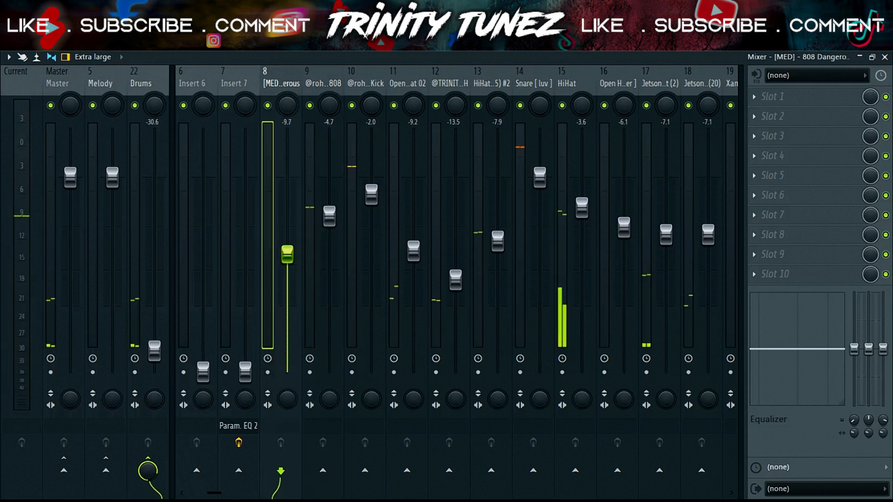
drag(288, 254, 288, 231)
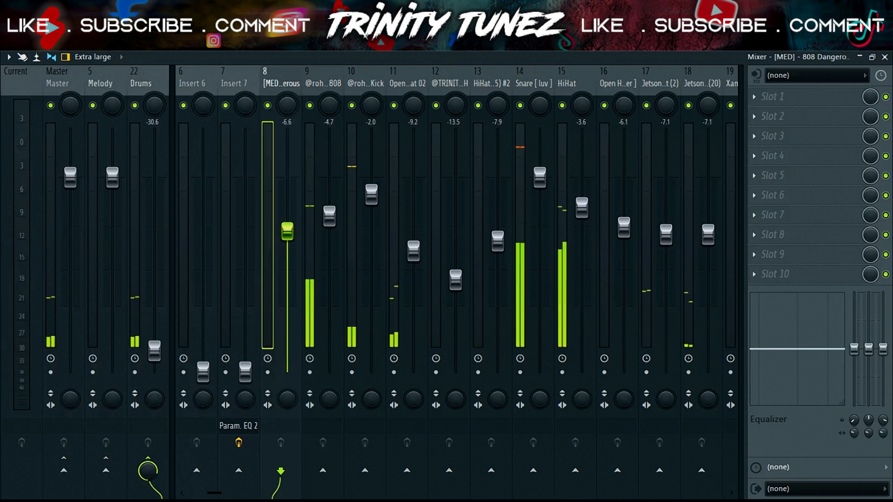
click(330, 219)
drag(329, 217, 330, 209)
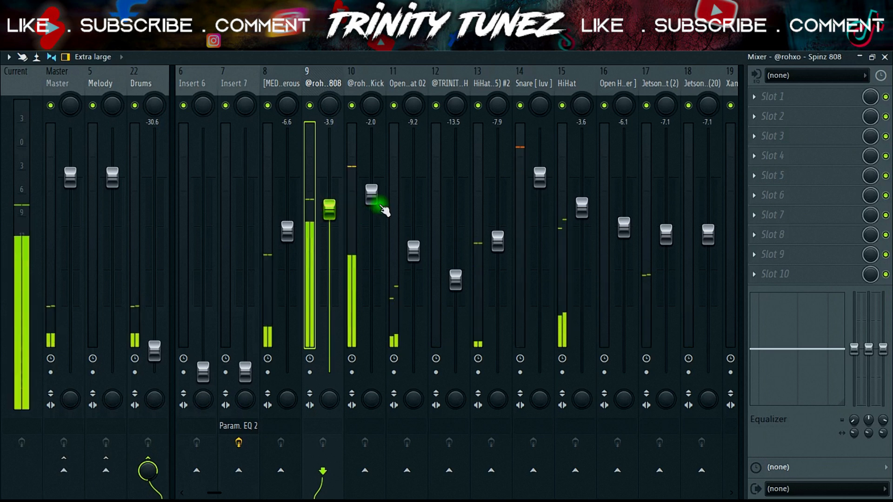
drag(287, 232, 330, 205)
Step: Raise the Drums bus, reset its fader to the default level, and stop playback
drag(155, 351, 156, 255)
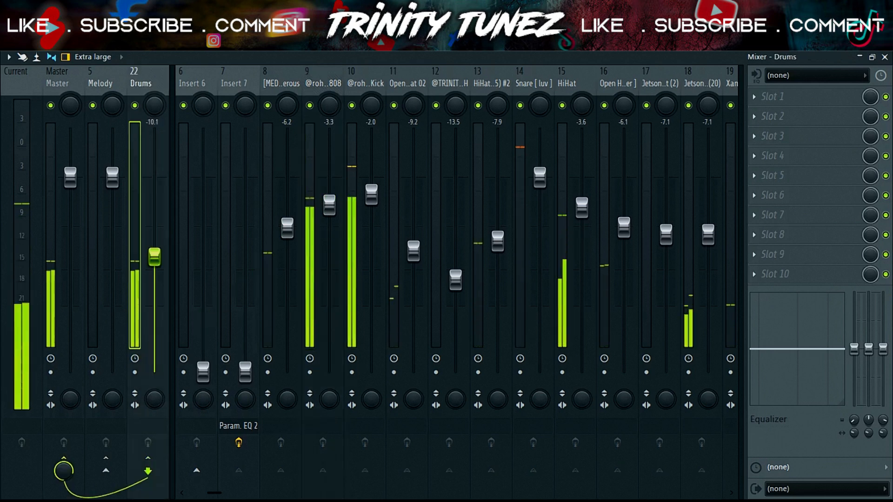
right_click(158, 256)
click(183, 260)
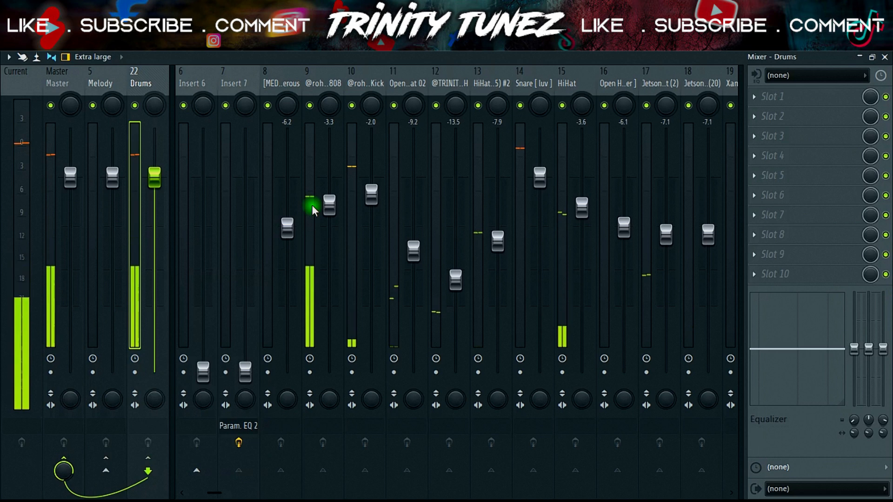
key(space)
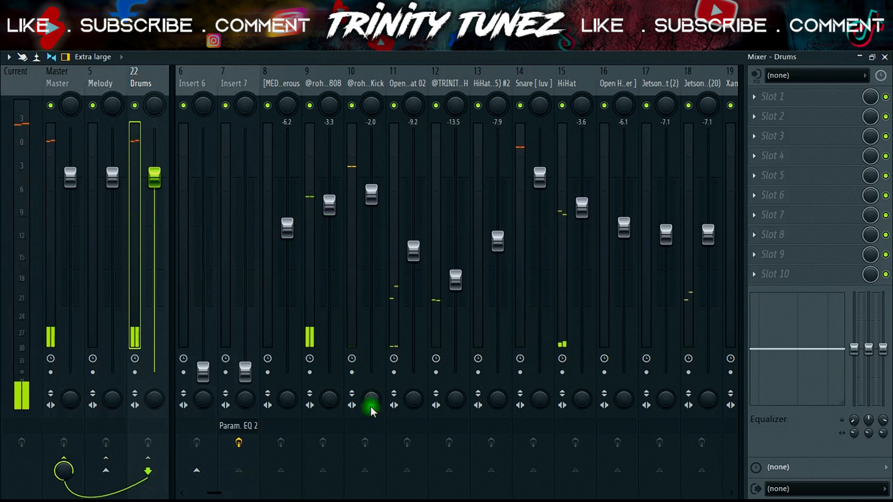
Step: Try moving the Hard Kick's stereo separation toward mono and reset it
click(371, 399)
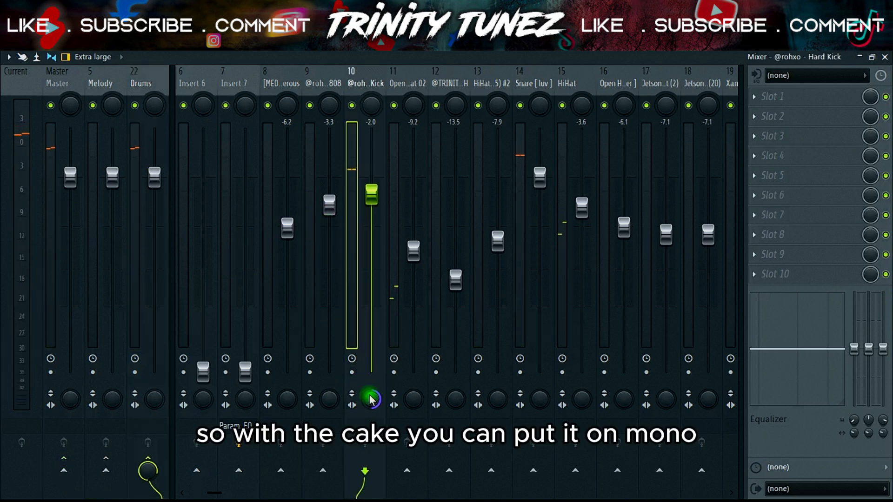
right_click(371, 399)
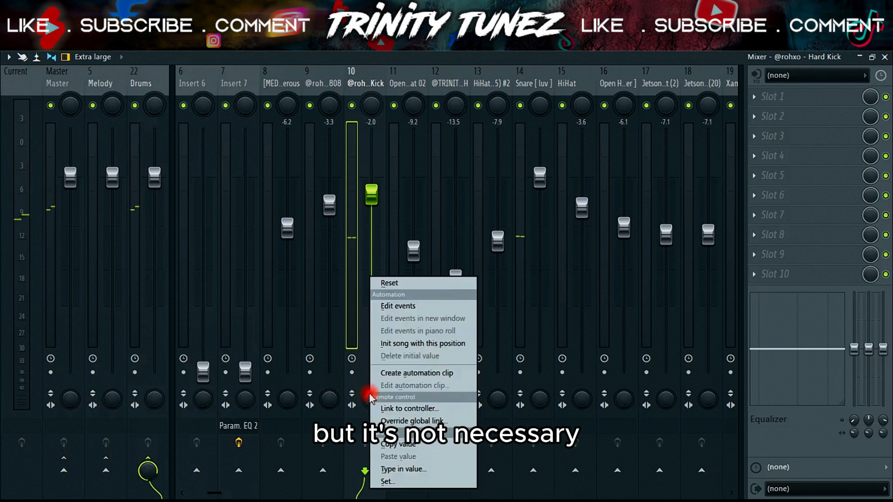
click(378, 285)
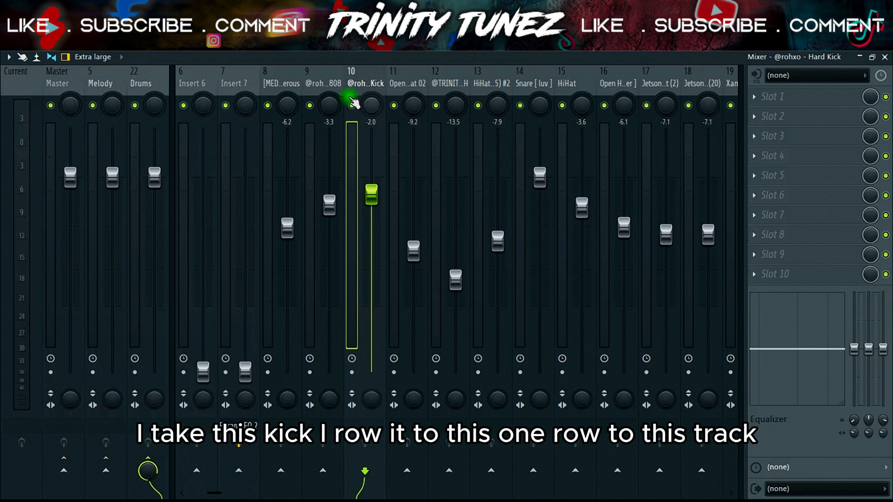
Step: Route the Hard Kick track to the Spinz 808 track, keeping its Drums bus routing
right_click(331, 473)
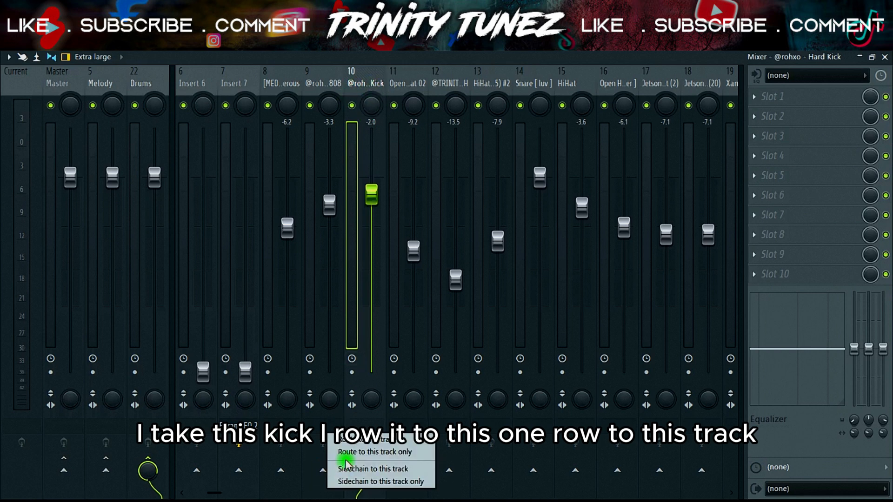
click(366, 446)
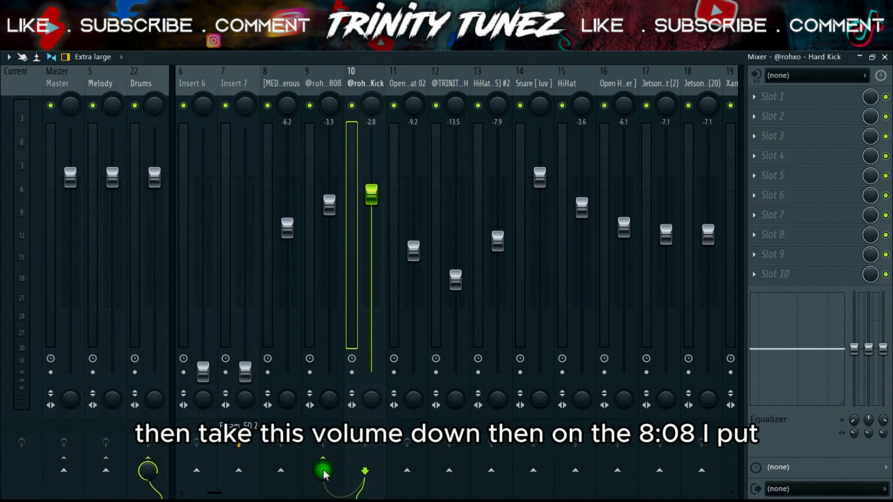
Step: Load Fruity Limiter into slot 5 of the Spinz 808 track
click(319, 80)
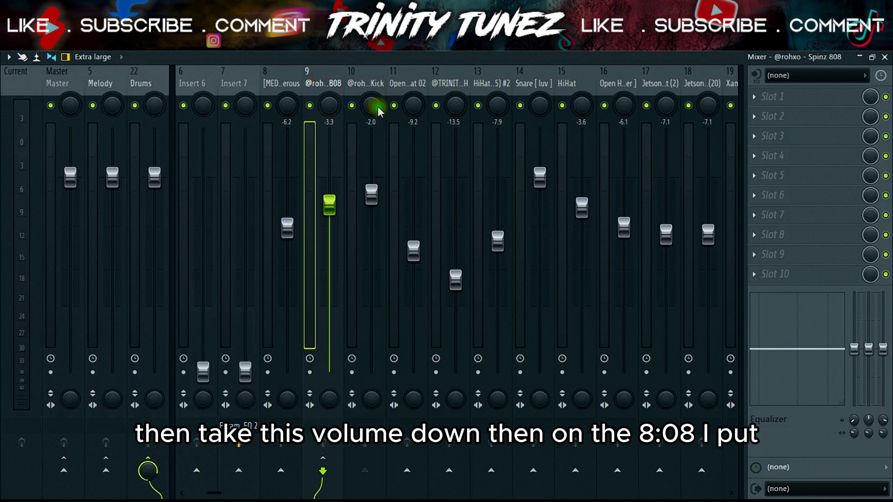
click(811, 176)
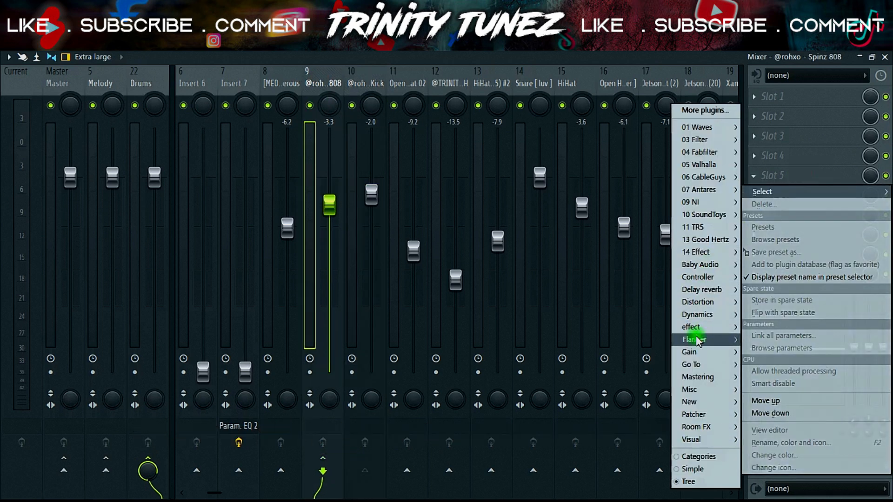
mouse_move(699, 318)
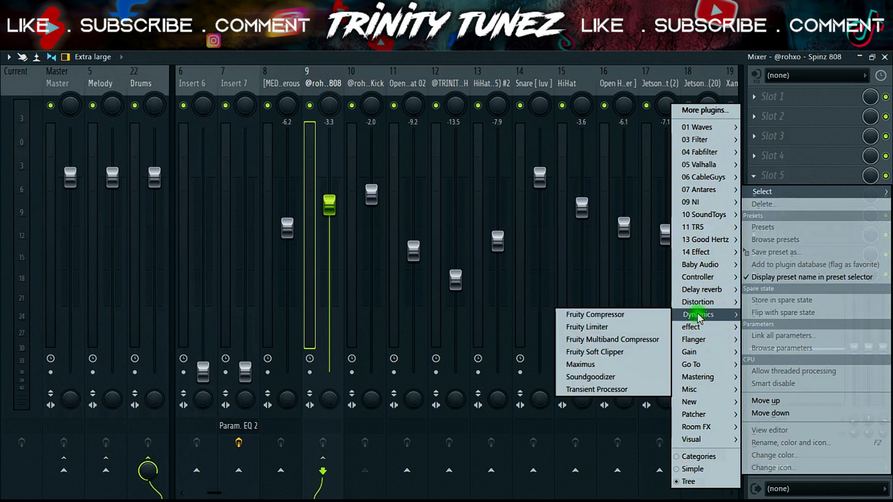
click(607, 327)
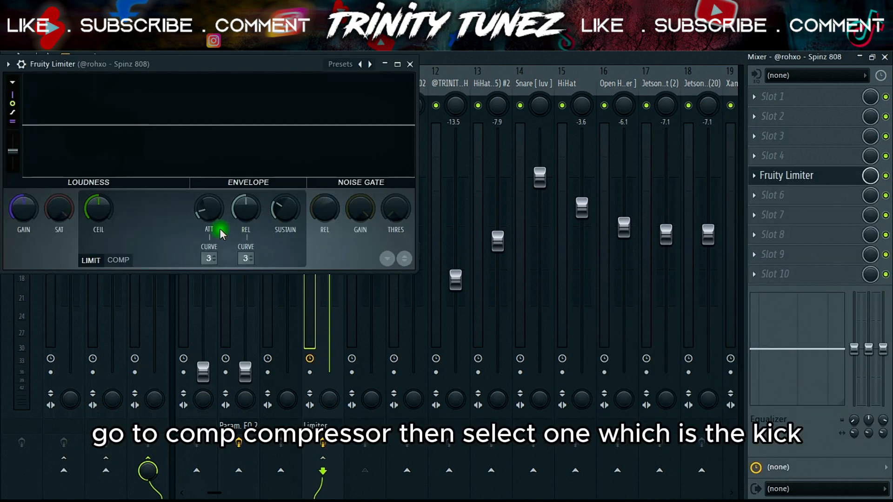
Step: Switch Fruity Limiter on the Spinz 808 track to compressor mode with Hard Kick as its sidechain source
click(120, 261)
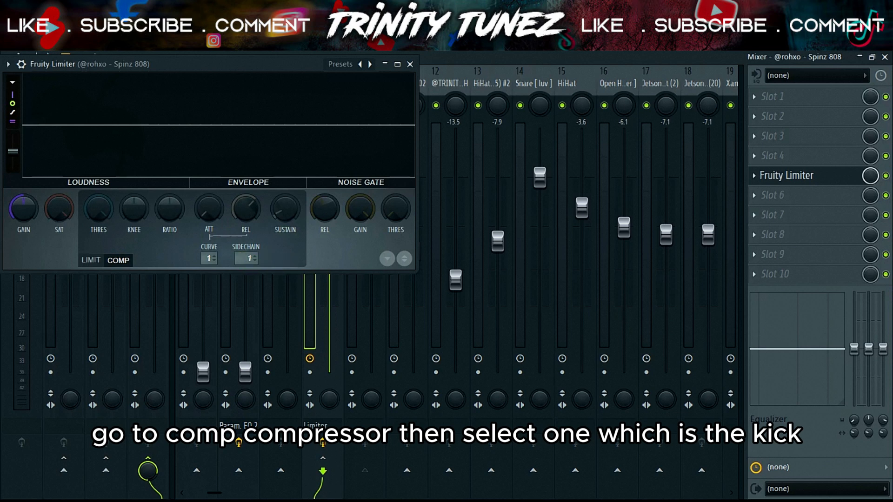
click(242, 259)
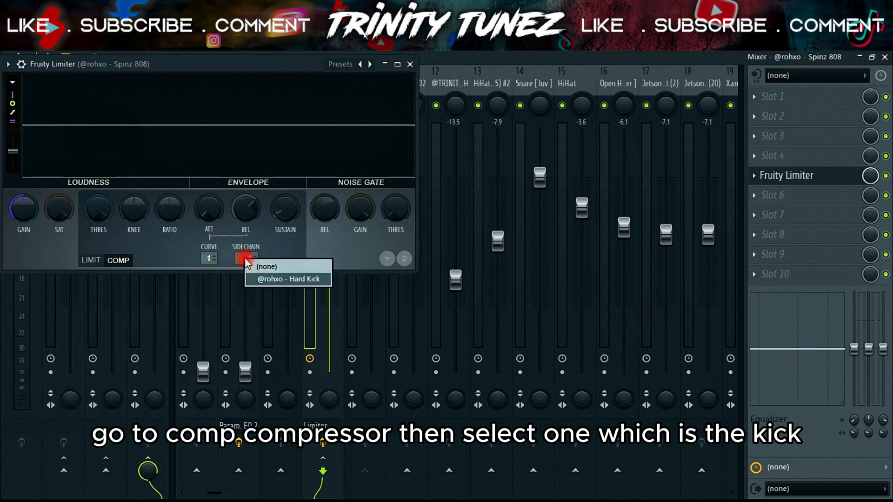
click(285, 280)
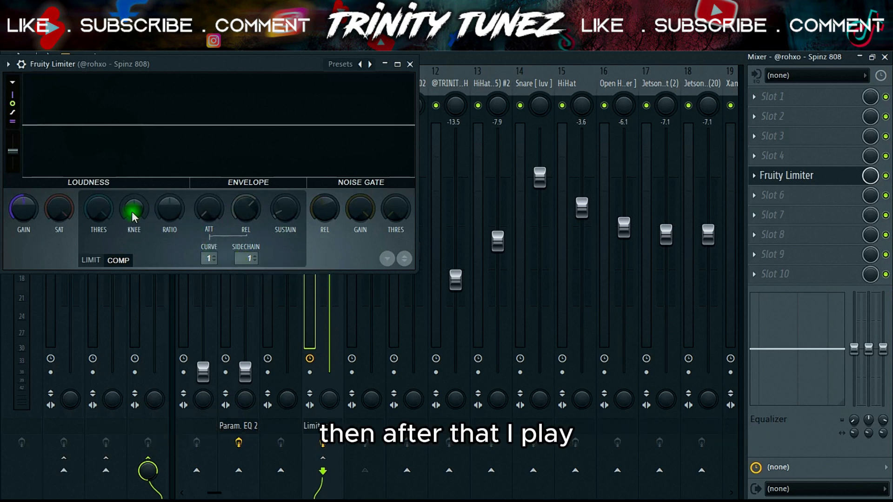
Step: Lower the limiter's threshold, raise its ratio and shorten its release while auditioning the beat, then stop playback and close the plugin
drag(100, 210, 101, 277)
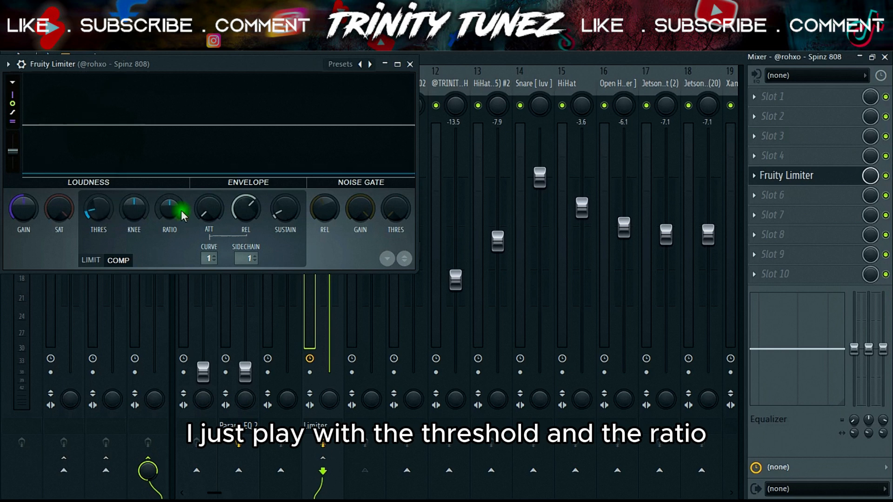
key(space)
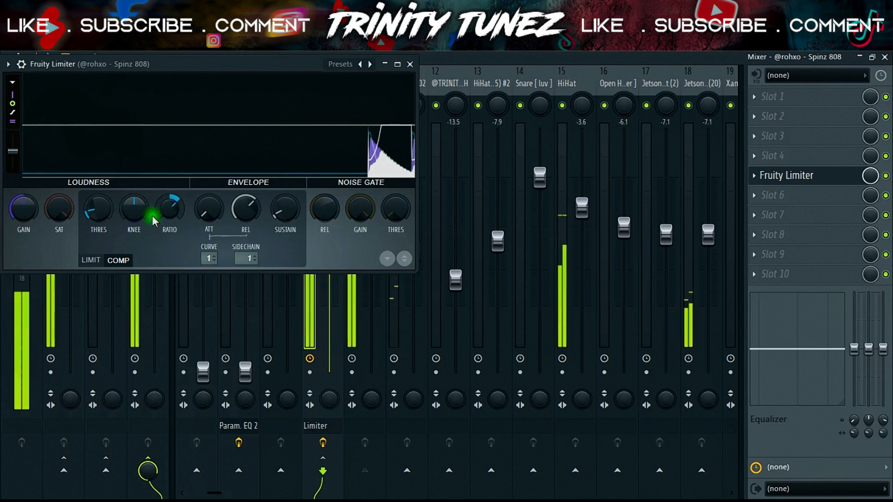
drag(163, 214, 163, 217)
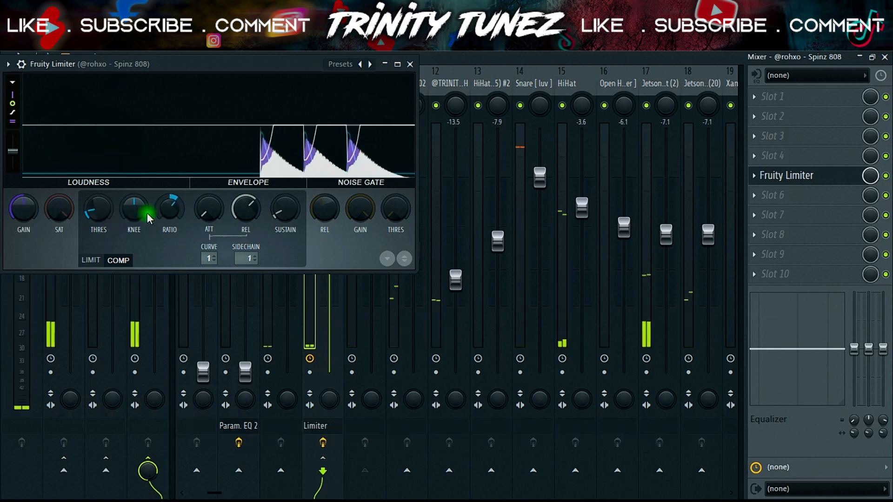
drag(108, 215, 108, 211)
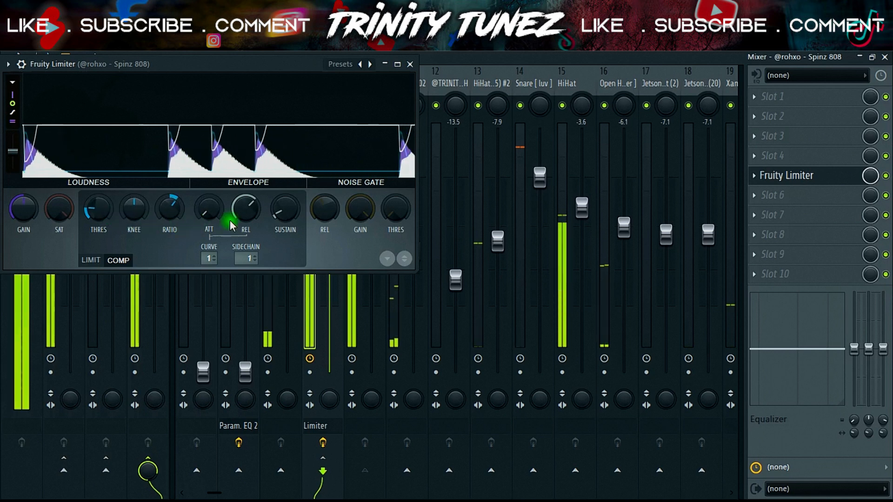
drag(240, 211, 239, 227)
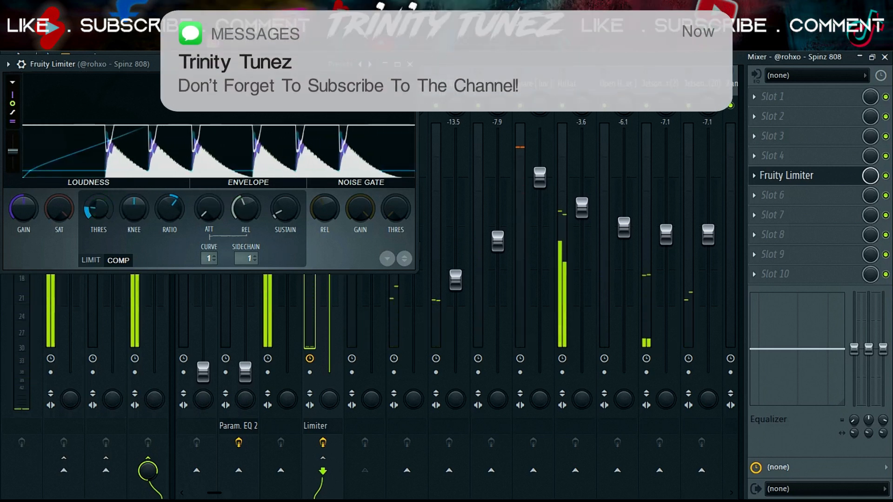
key(space)
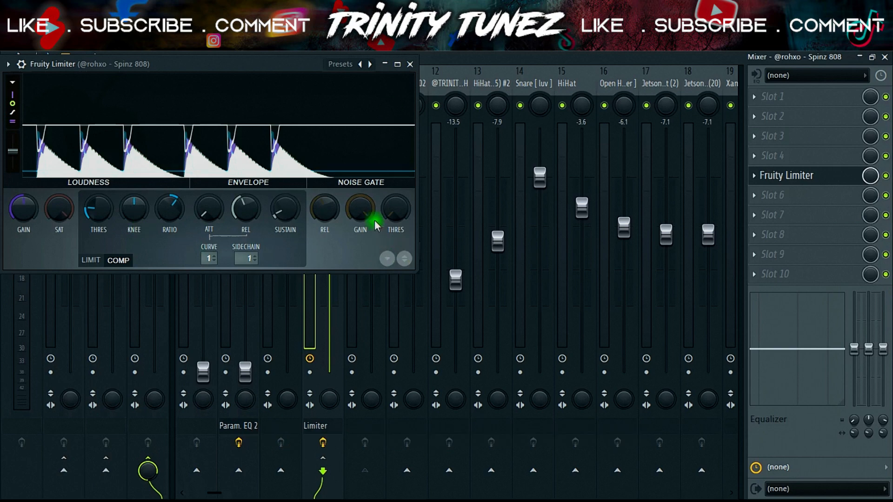
click(411, 64)
Step: Load TR5 Opto Comp into slot 6 of the Drums bus
click(785, 186)
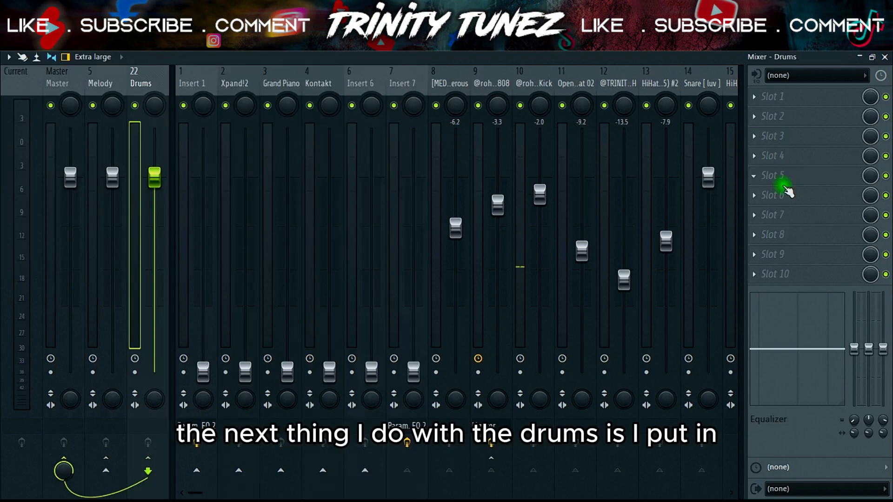
click(787, 193)
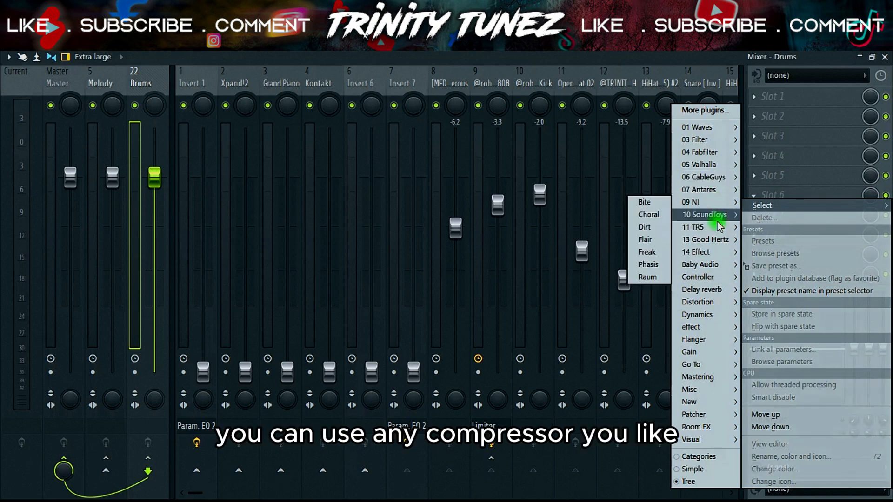
mouse_move(716, 228)
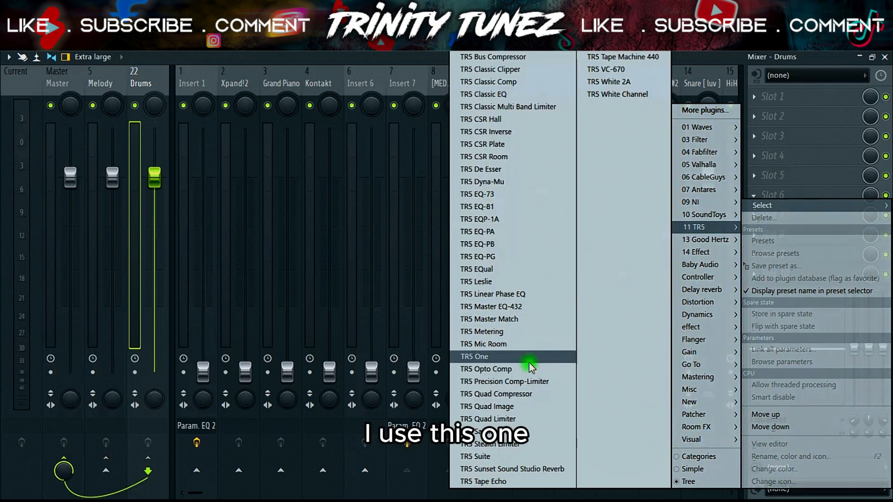
click(511, 369)
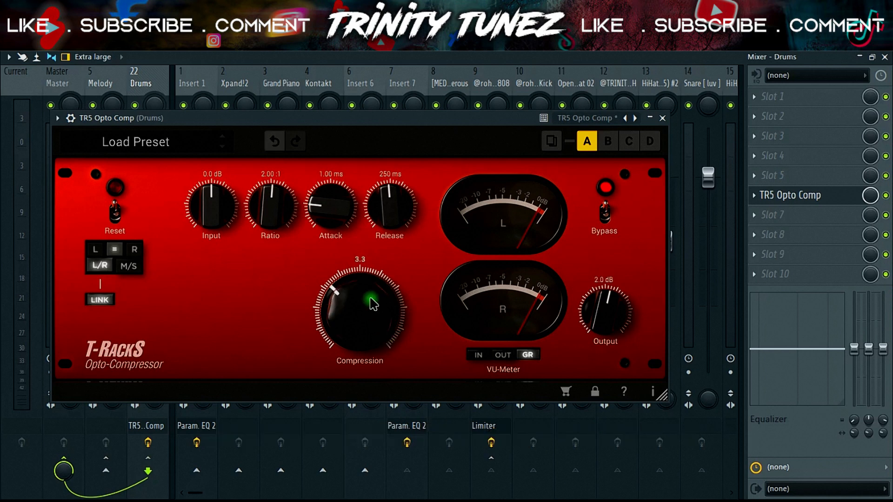
Step: Set the Opto Comp's compression to 3.7 while the beat plays, then close the plugin
key(space)
mouse_move(364, 315)
mouse_down()
mouse_move(348, 287)
mouse_move(350, 268)
mouse_move(341, 286)
mouse_move(352, 303)
mouse_up()
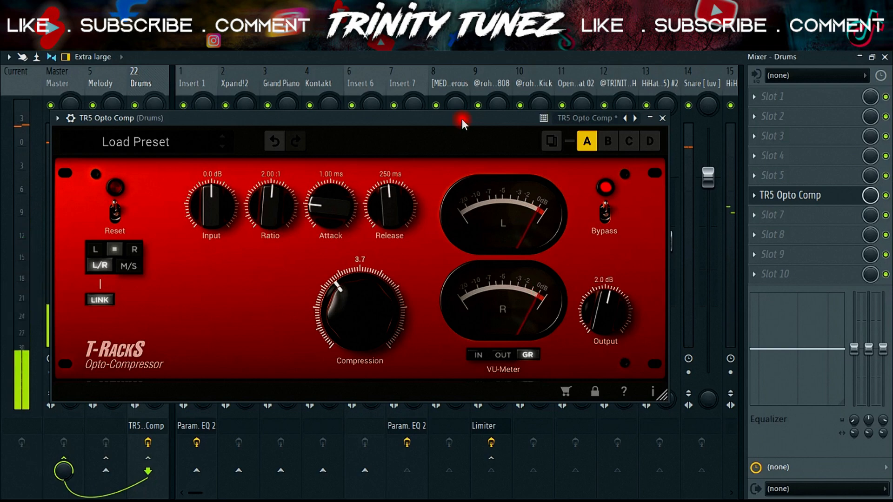
click(663, 118)
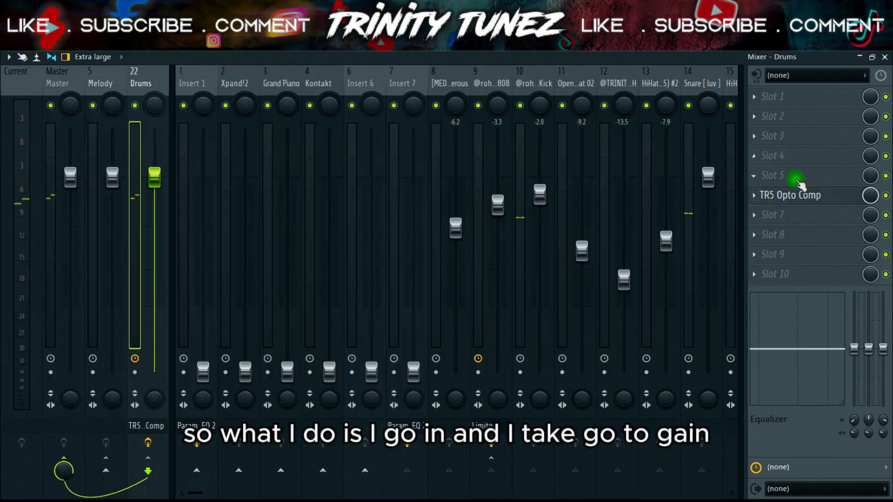
Step: Load Fruity Balance into slot 5 of the Drums bus and raise its volume to 3.0 dB
click(772, 178)
mouse_move(706, 356)
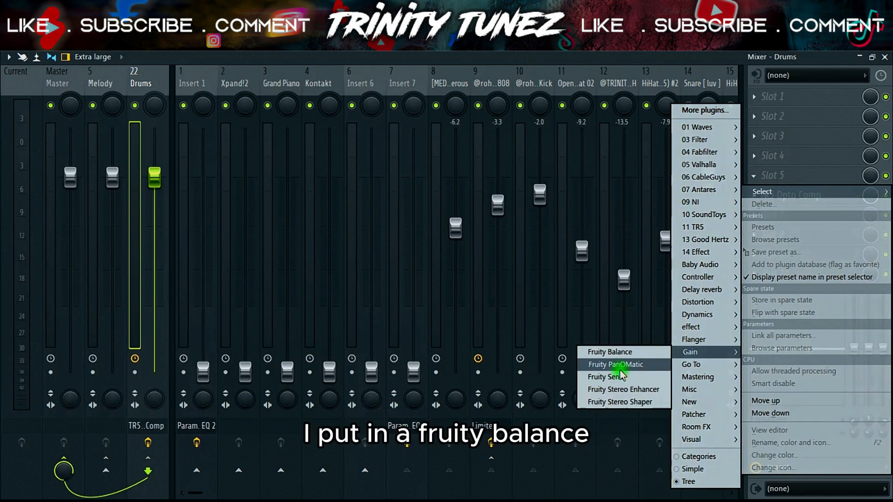
click(622, 352)
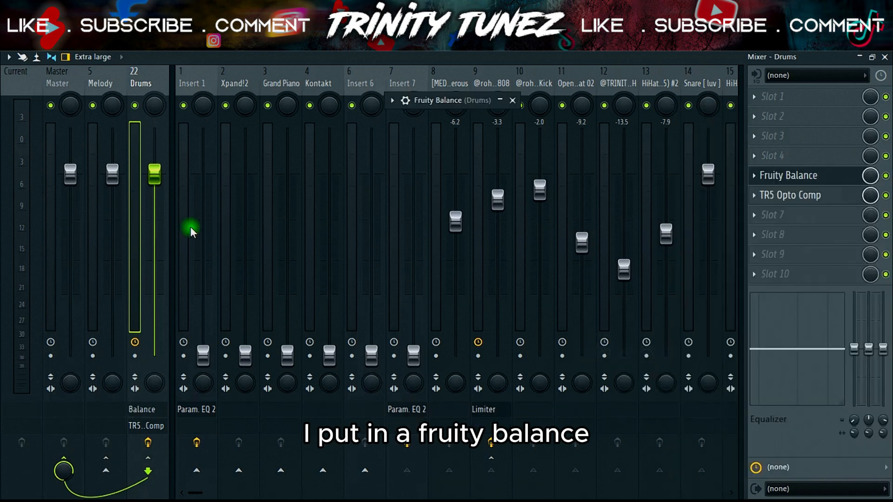
click(500, 101)
drag(484, 158, 484, 151)
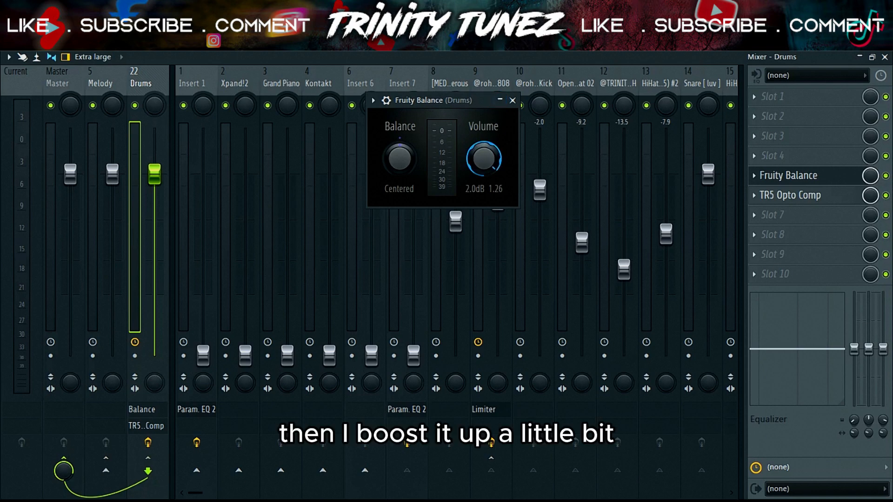
Step: Reopen TR5 Opto Comp and move its window and the Fruity Balance window apart
click(844, 197)
drag(453, 120, 686, 132)
drag(423, 99, 244, 90)
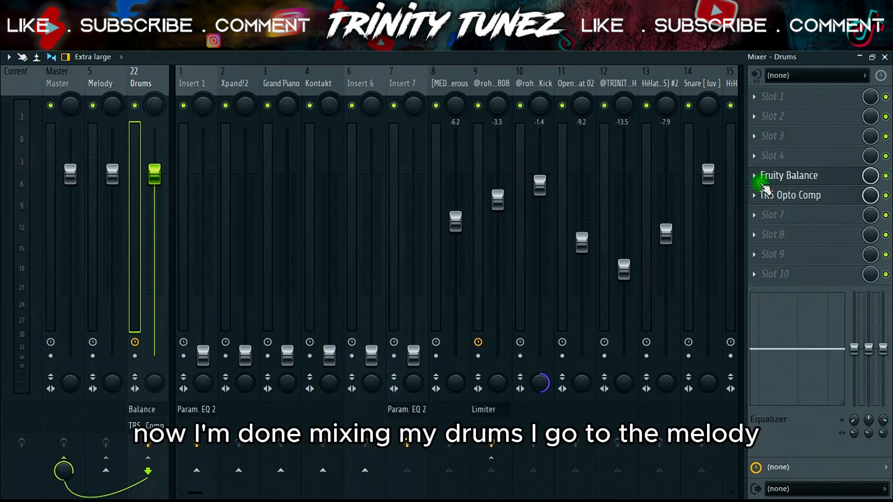
Step: Review the low-cut curve in Insert 1's Fruity parametric EQ 2
click(194, 86)
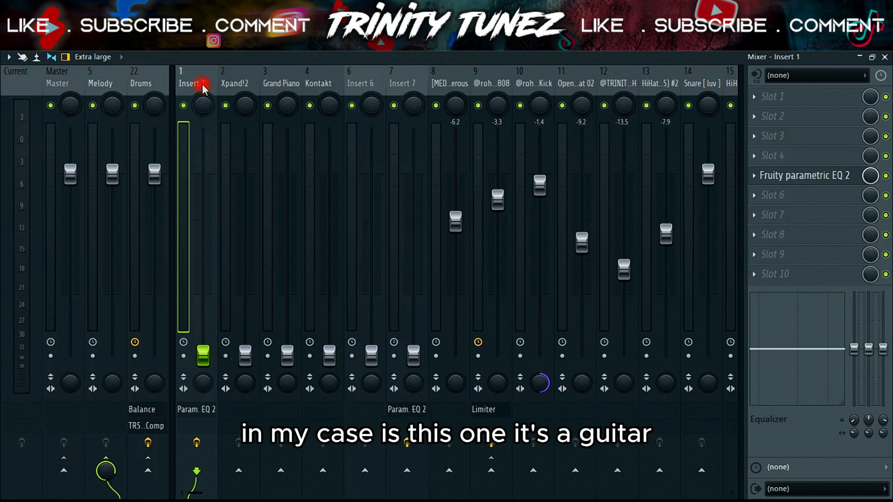
click(795, 176)
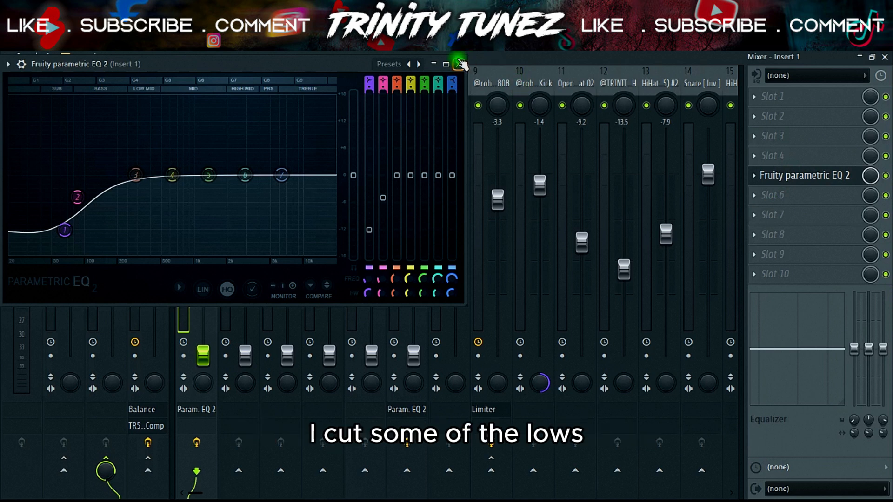
key(Escape)
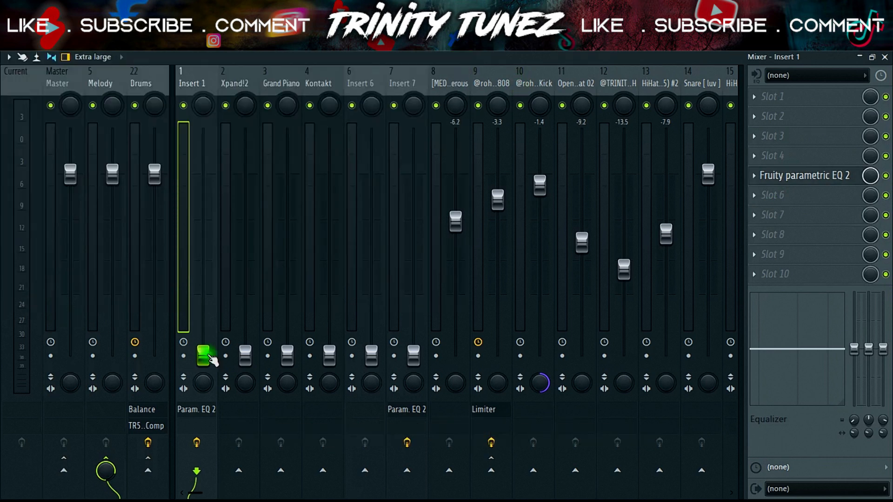
Step: Balance Insert 1 against the drums during playback, setting Insert 1 to -7.2 dB and the Drums bus at its default level
key(space)
drag(210, 358, 204, 320)
drag(149, 191, 150, 239)
drag(155, 278, 203, 324)
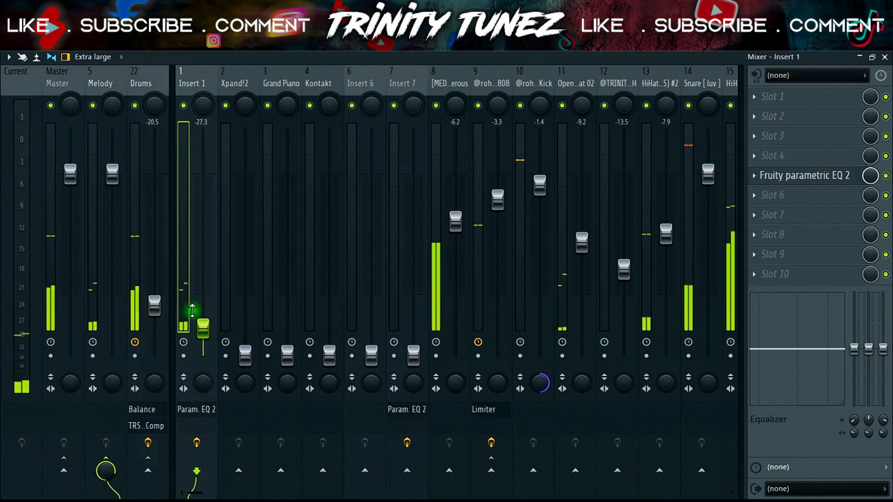
ctrl+shift+click(149, 87)
drag(154, 306, 155, 176)
click(215, 87)
drag(200, 240, 203, 245)
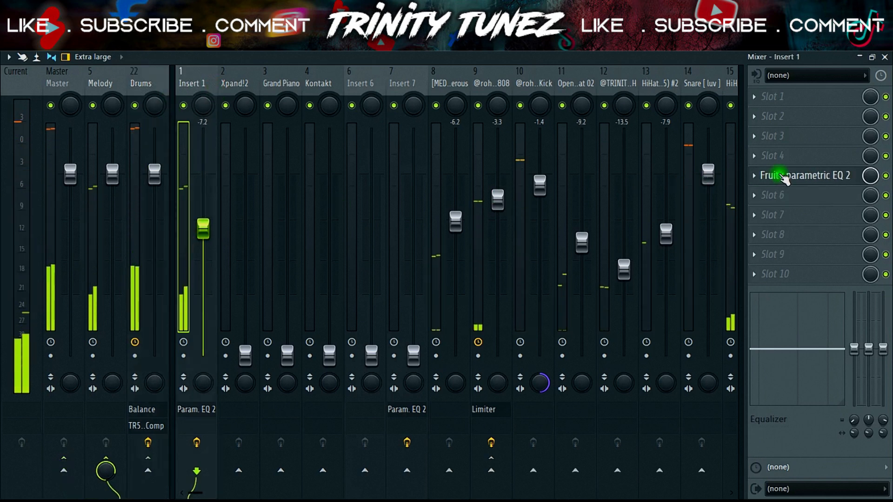
Step: Check Insert 1's existing EQ and load a second Fruity parametric EQ 2 into slot 6
click(799, 176)
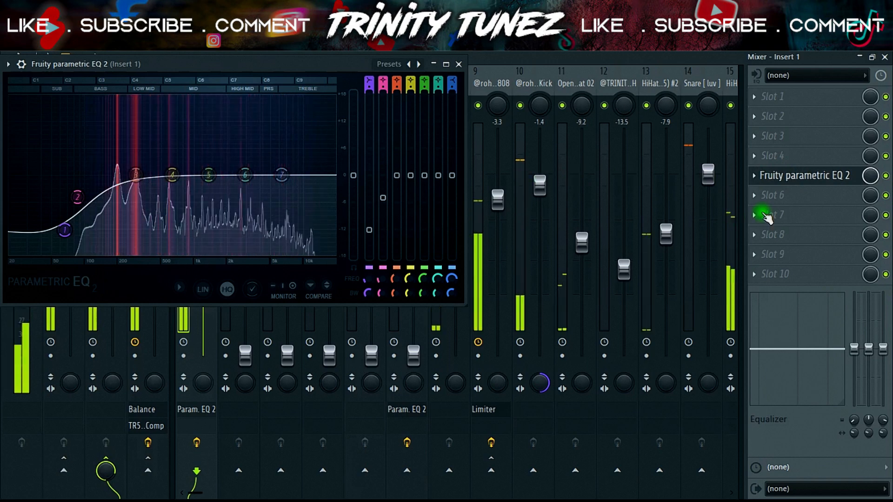
click(807, 195)
mouse_move(702, 139)
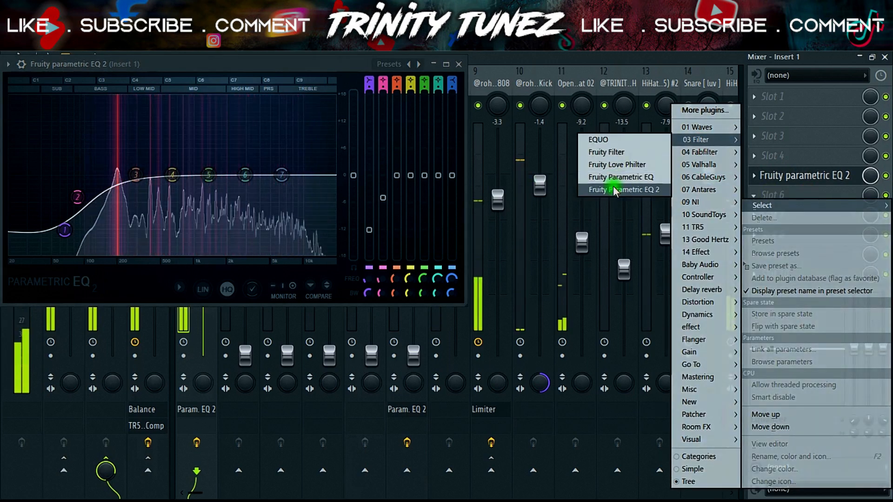
click(619, 189)
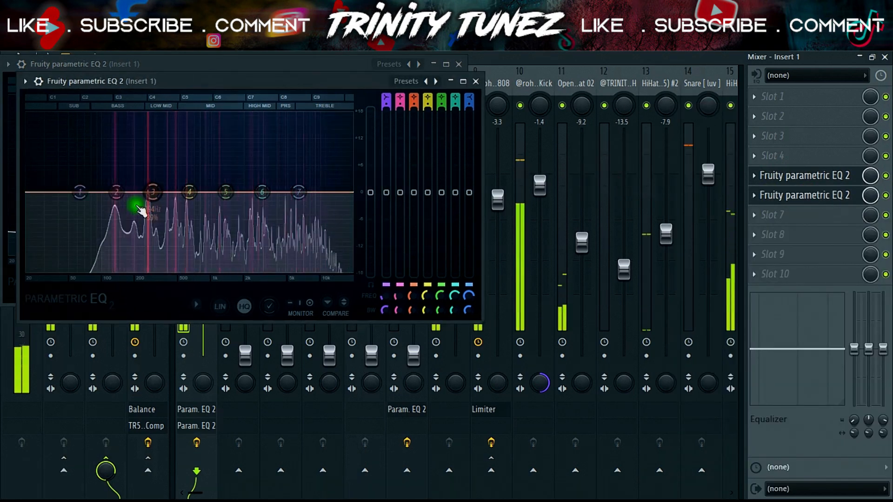
Step: Cut Insert 1 between 100 and 200 Hz with a narrowed band 3, then close both EQs and stop playback
drag(153, 192, 123, 213)
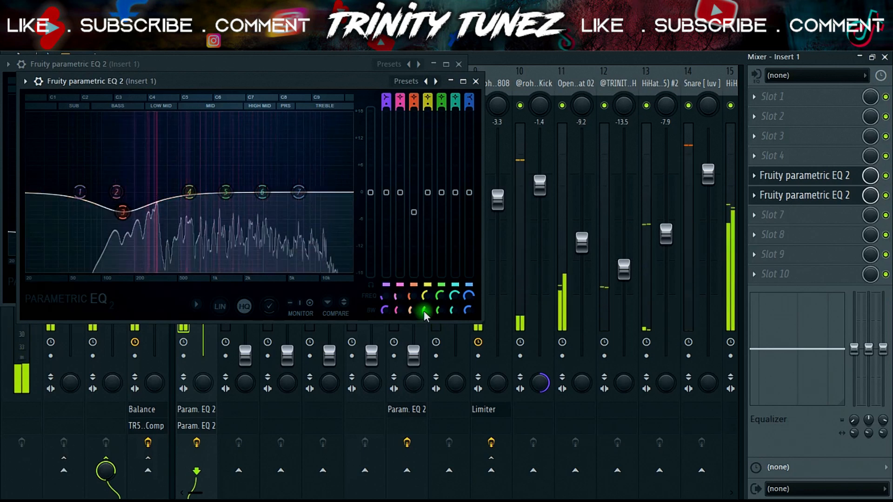
drag(413, 310, 413, 326)
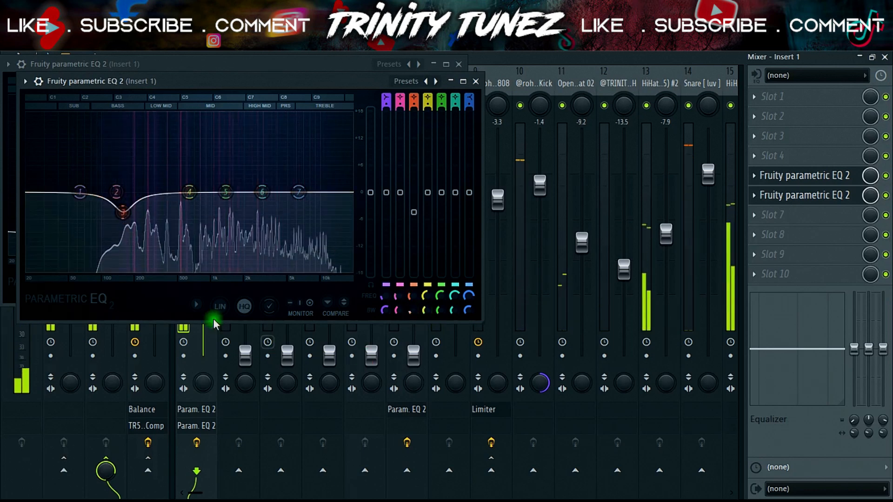
drag(123, 213, 124, 215)
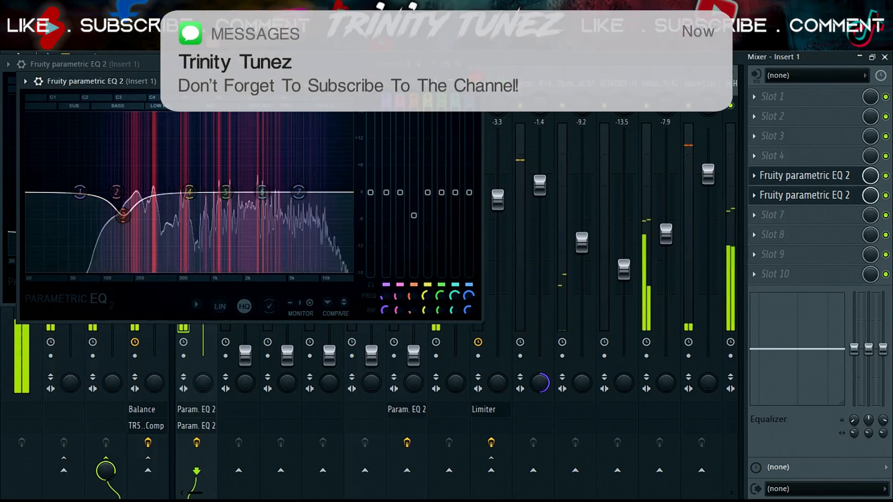
click(477, 81)
click(458, 64)
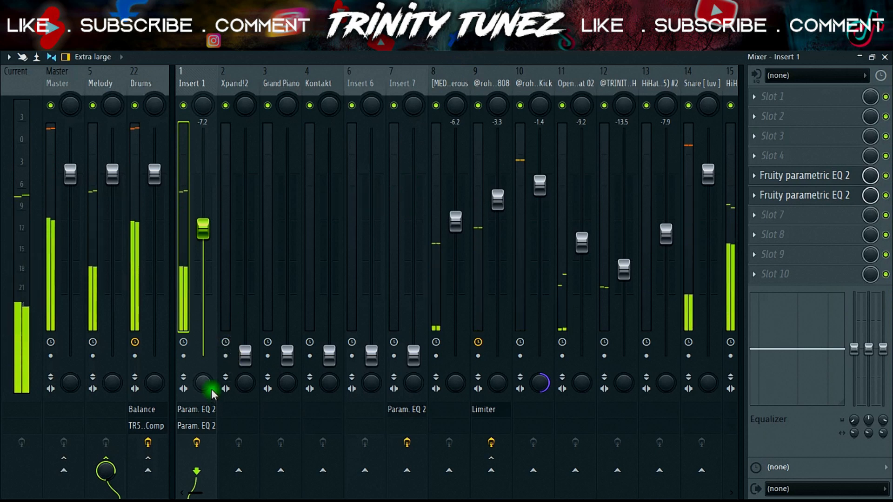
key(space)
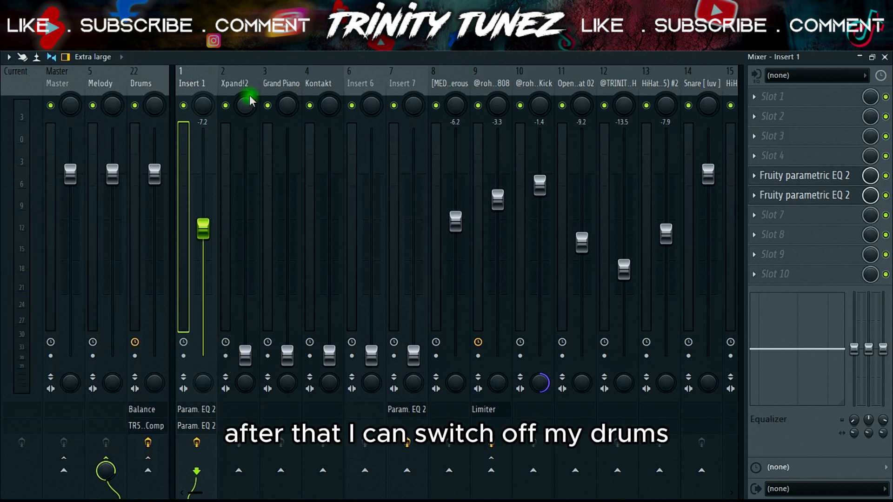
Step: Silence the Drums bus and Insert 1, and raise Xpand!2 to -5.0 dB while auditioning it
click(139, 196)
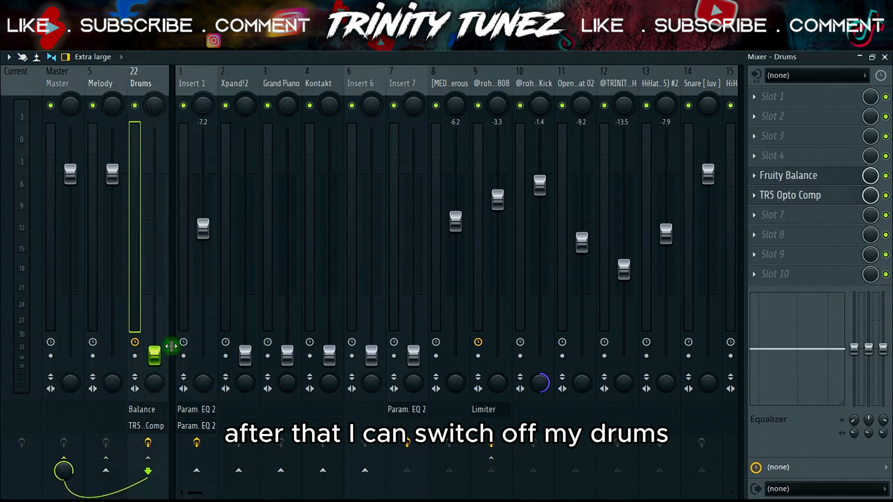
key(space)
drag(243, 352, 245, 218)
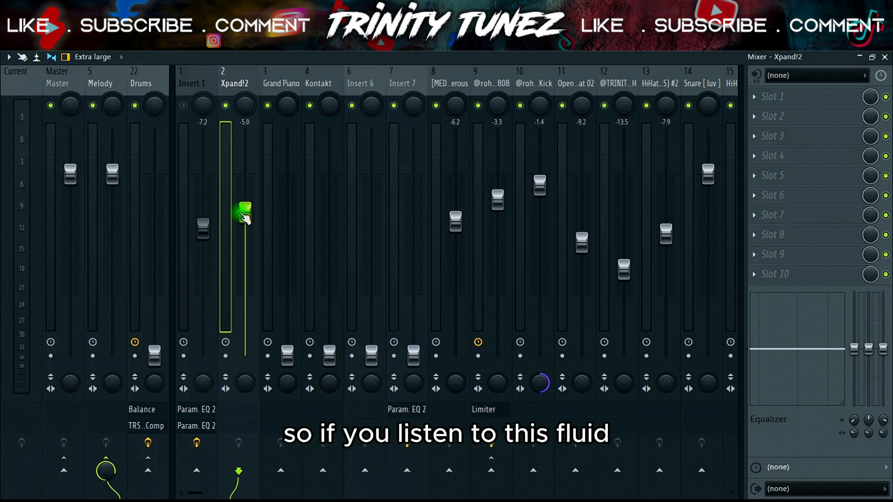
key(space)
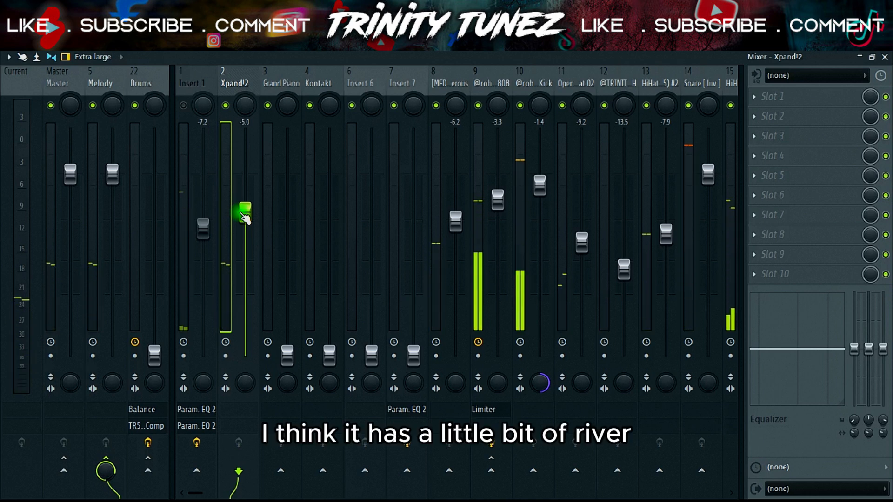
Step: Load ValhallaVintageVerb into Xpand!2's slot 4 with 21.6% mix, 1.48 s decay, 0.00 ms predelay and a 350 Hz low cut
click(782, 161)
click(626, 266)
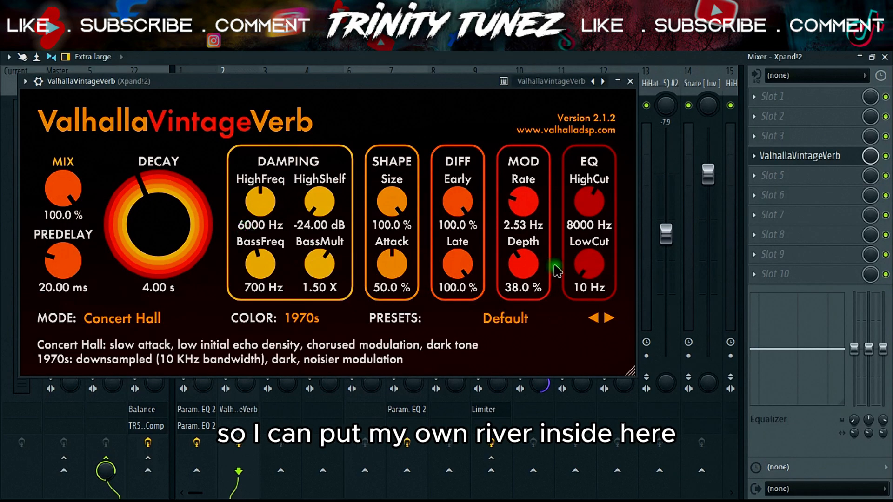
drag(588, 266, 587, 254)
drag(210, 215, 168, 222)
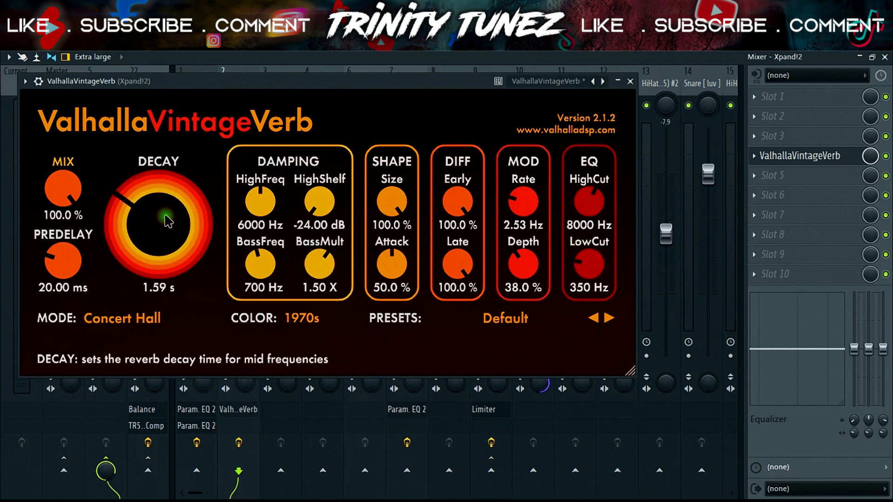
drag(69, 192, 82, 310)
drag(58, 260, 68, 314)
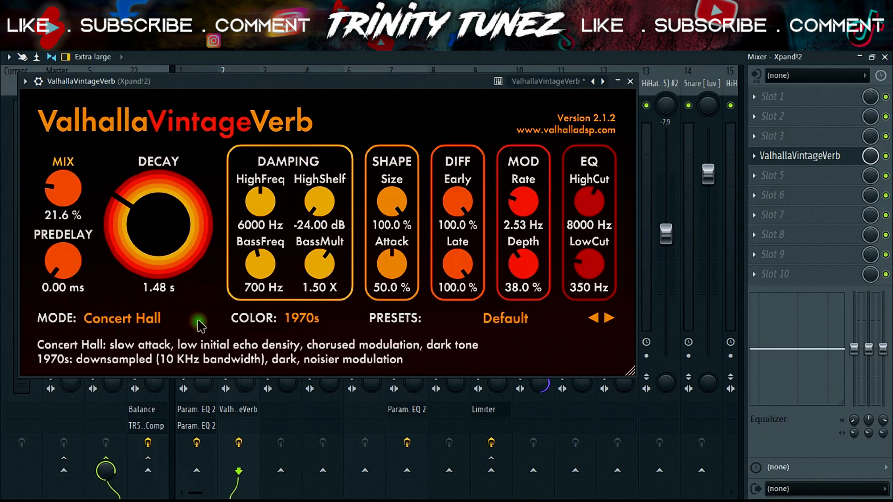
click(631, 84)
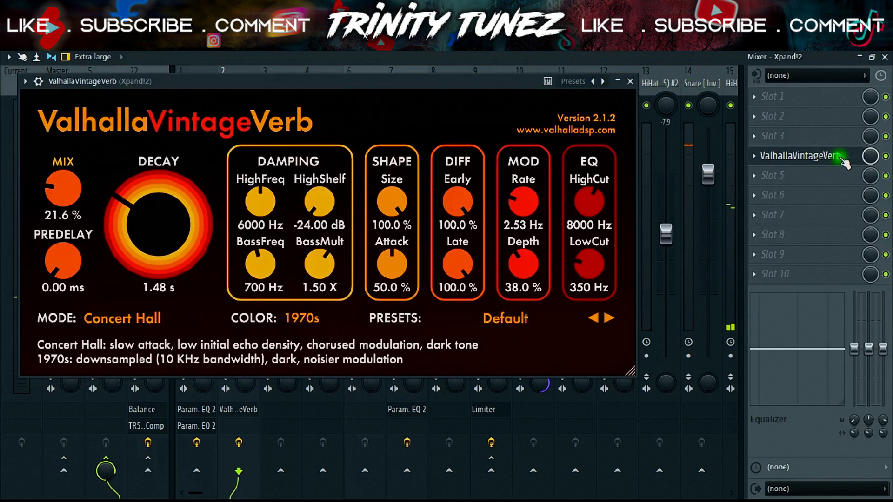
click(843, 157)
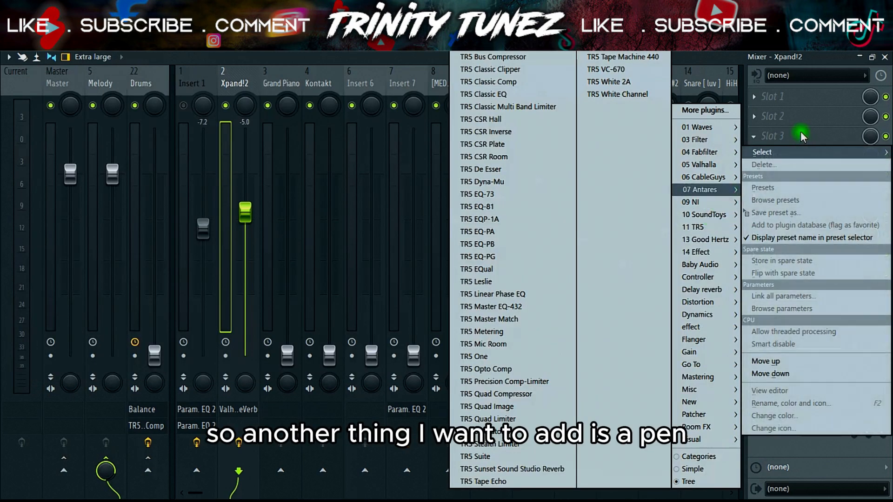
Step: Load PanCake2 into Xpand!2's slot 3 with a 1 Bar (4/4) rate and 22% mix, then audition the panning
click(784, 140)
click(784, 139)
mouse_move(710, 180)
click(623, 227)
click(271, 126)
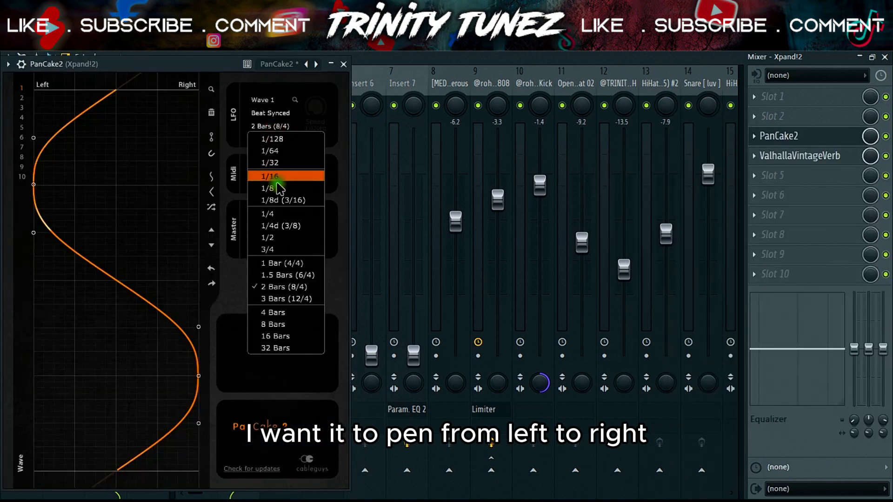
click(276, 263)
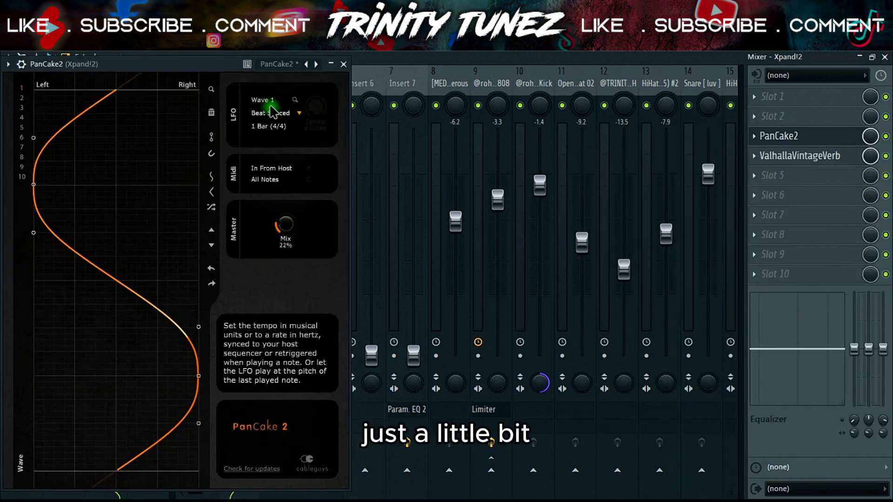
key(space)
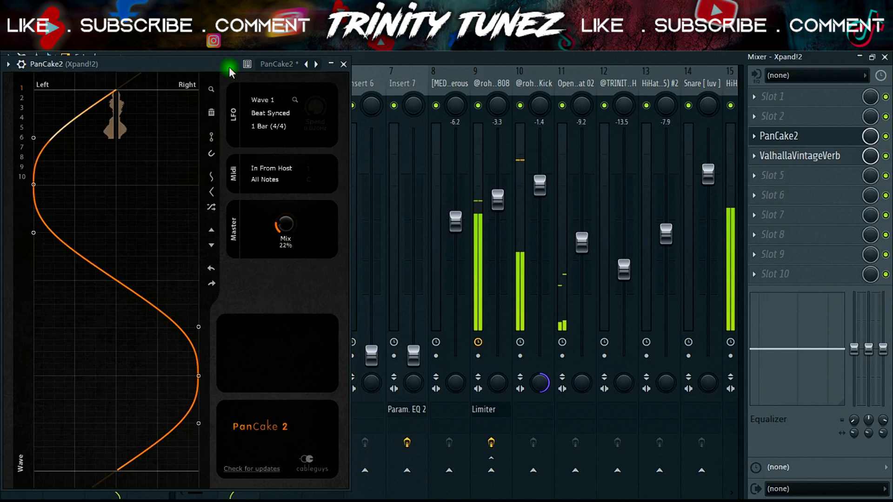
drag(285, 224, 285, 221)
click(344, 65)
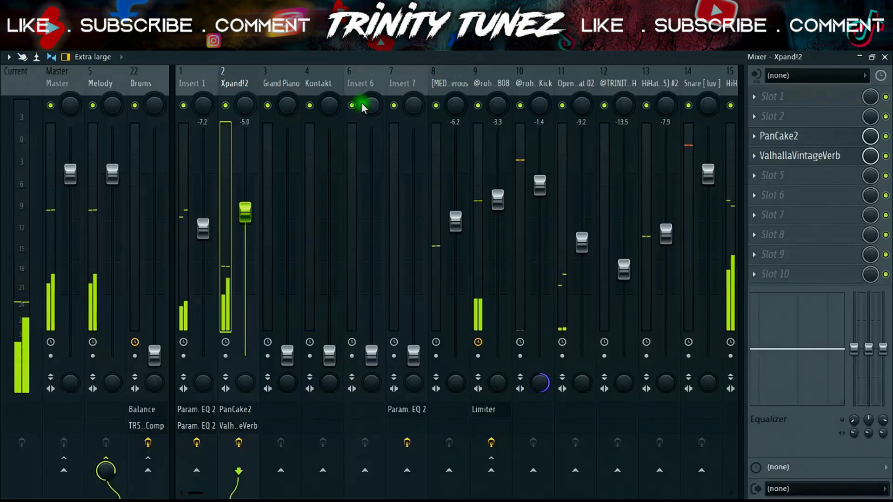
Step: Restore the Drums bus to its default level and lower Insert 1 to -7.6 dB during playback
drag(154, 355, 155, 189)
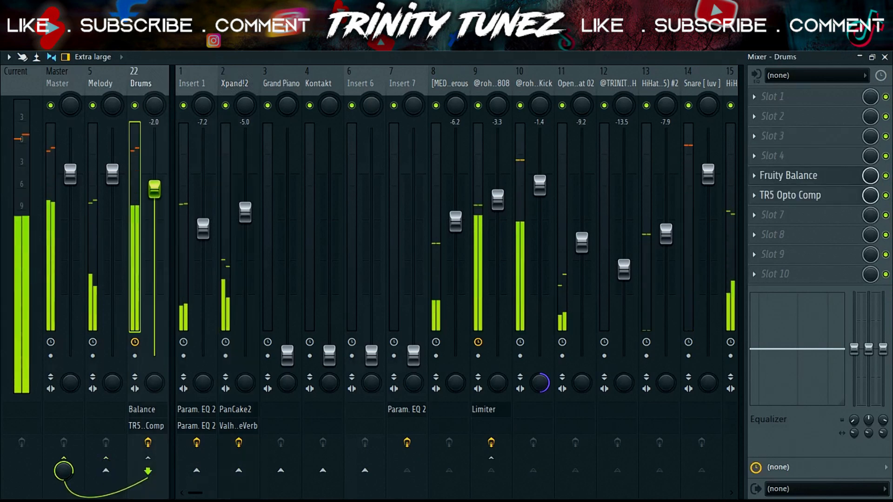
right_click(157, 192)
click(168, 202)
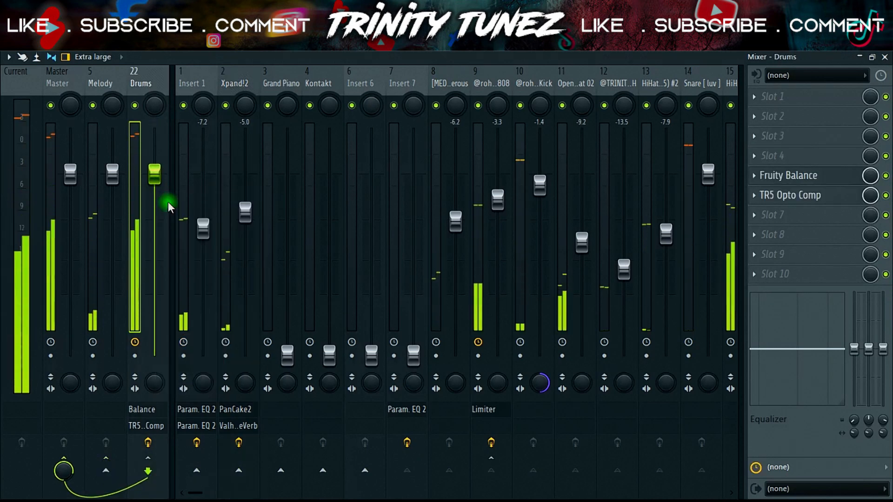
drag(203, 228, 203, 231)
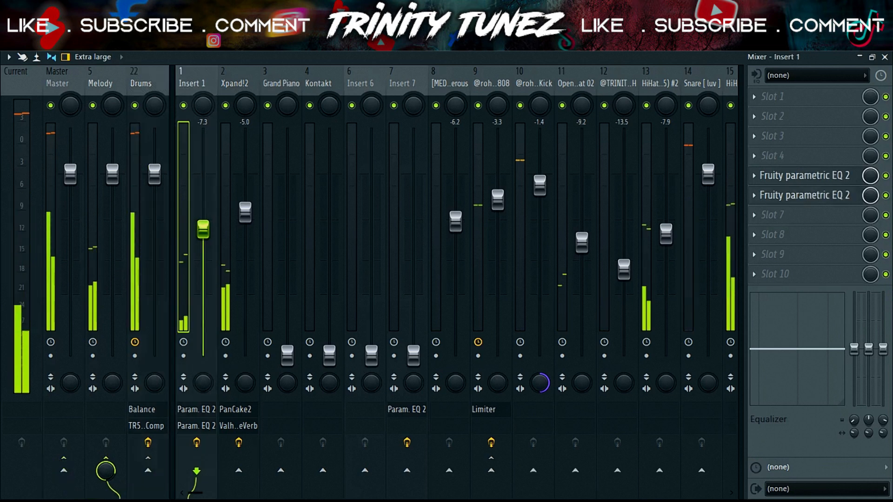
click(143, 85)
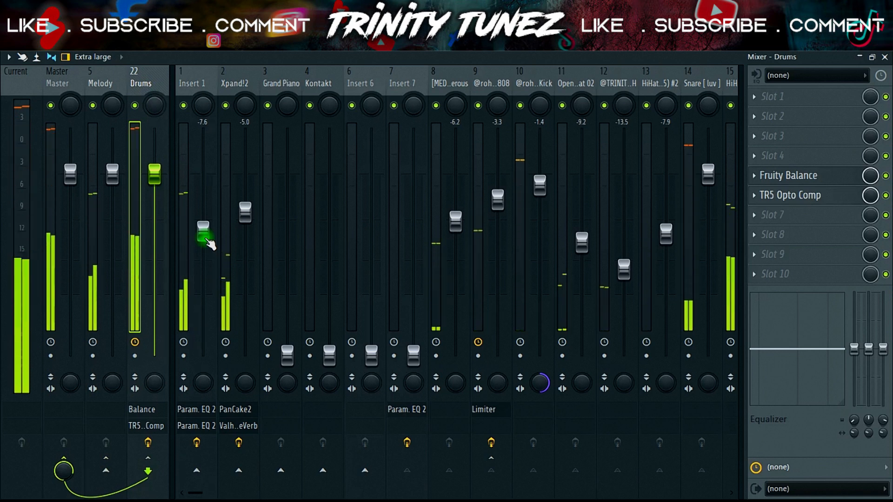
Step: Silence the Drums bus and raise Kontakt to -3.8 dB with a wider stereo separation while auditioning
click(287, 87)
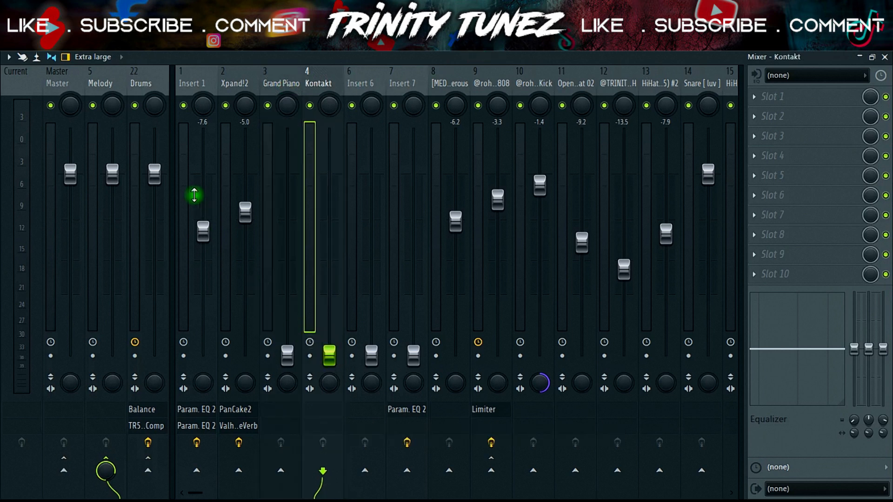
key(space)
drag(154, 173, 154, 294)
drag(330, 356, 325, 255)
drag(154, 294, 154, 356)
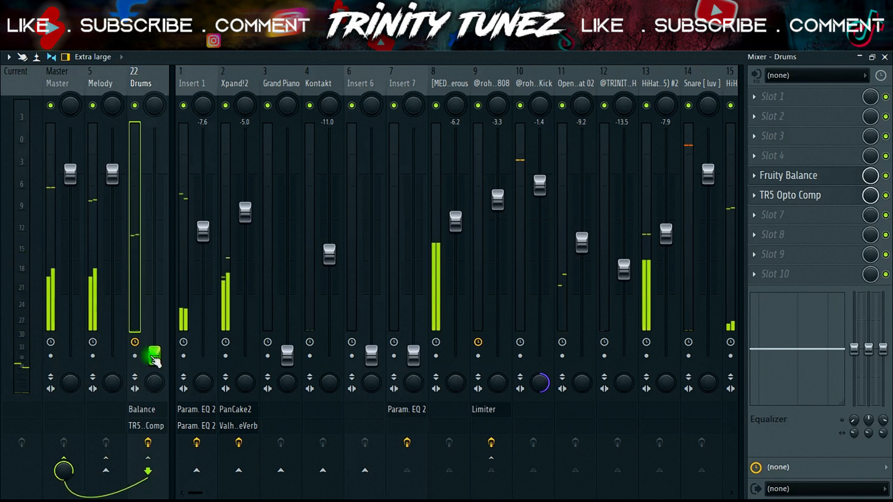
drag(335, 258, 330, 216)
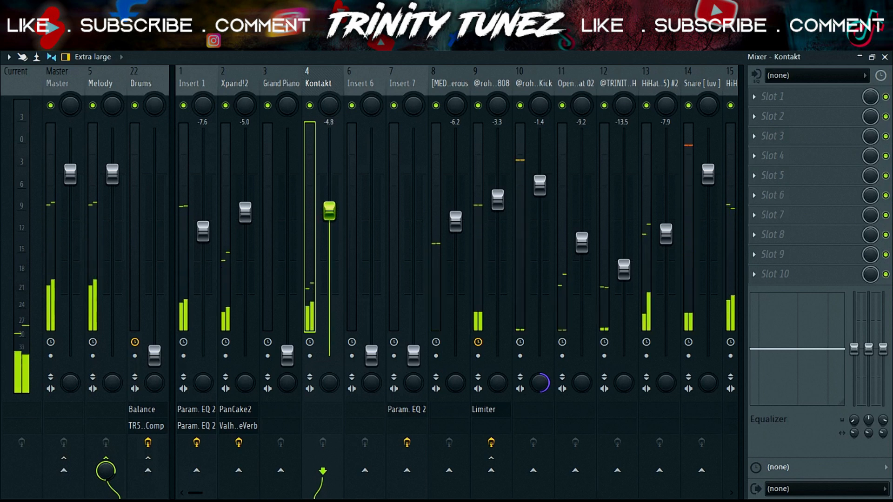
drag(331, 382, 331, 400)
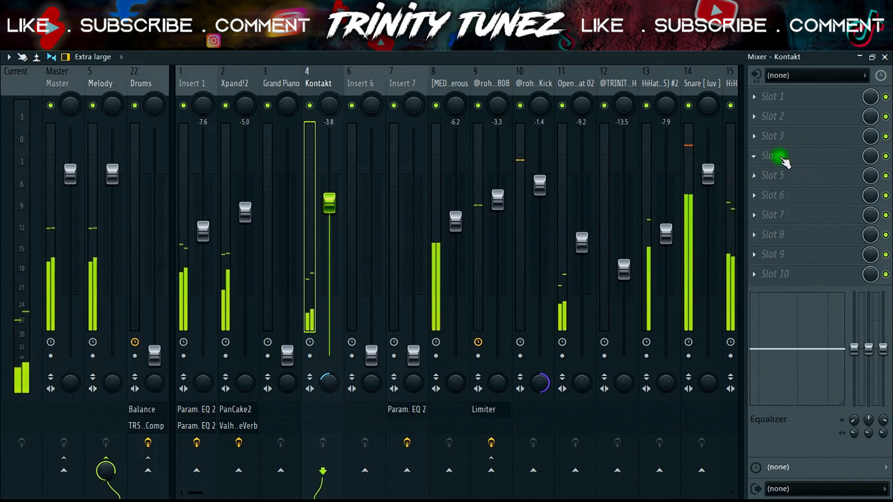
Step: Load Fruity parametric EQ 2 into Kontakt's slot 4 and roll off the low end with bands 1 and 2
click(799, 171)
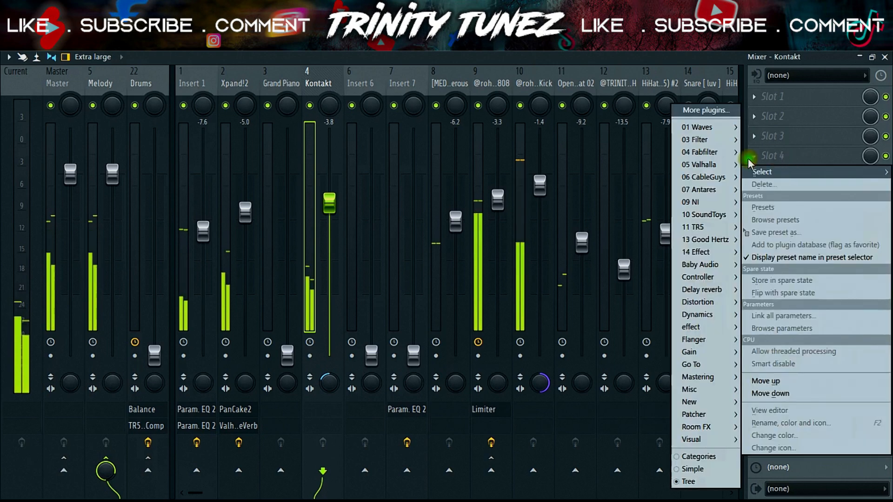
mouse_move(698, 140)
click(633, 190)
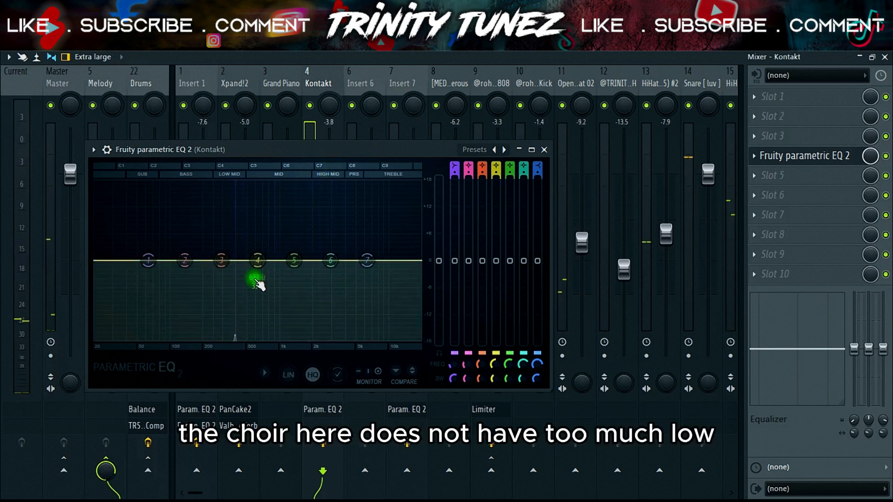
drag(163, 259, 169, 293)
drag(185, 260, 164, 332)
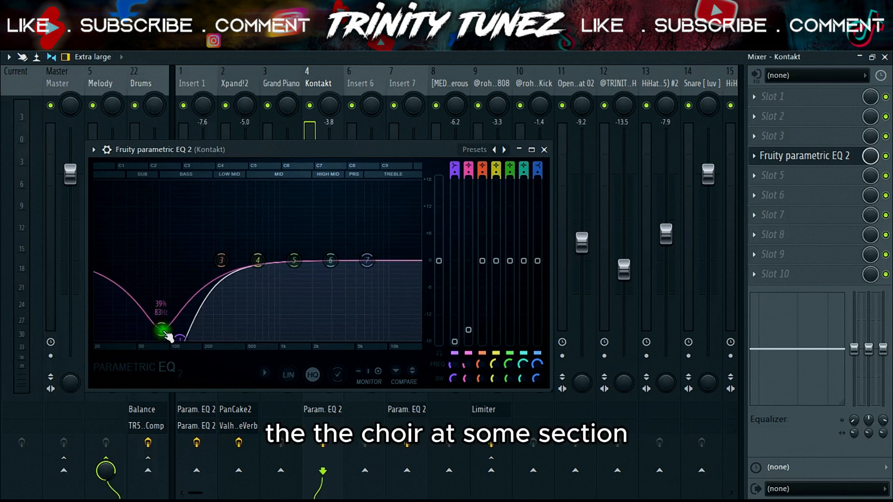
mouse_move(165, 336)
mouse_down()
mouse_move(187, 307)
mouse_move(165, 333)
mouse_up()
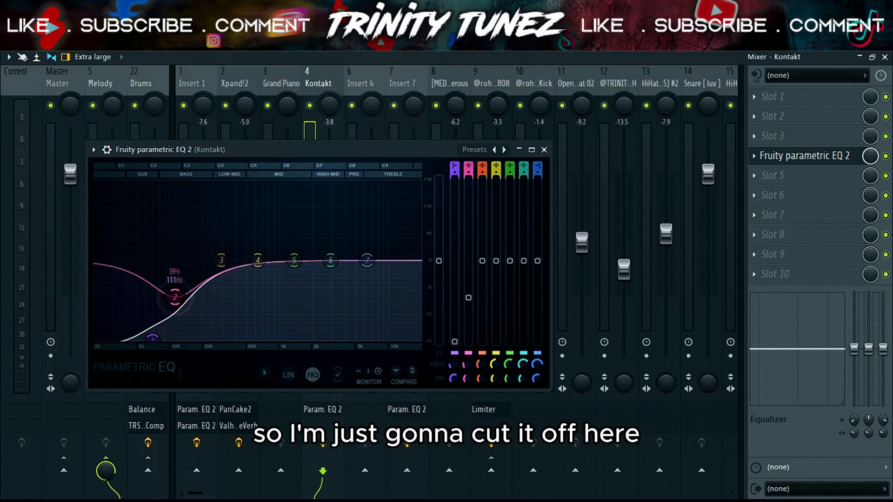
click(544, 149)
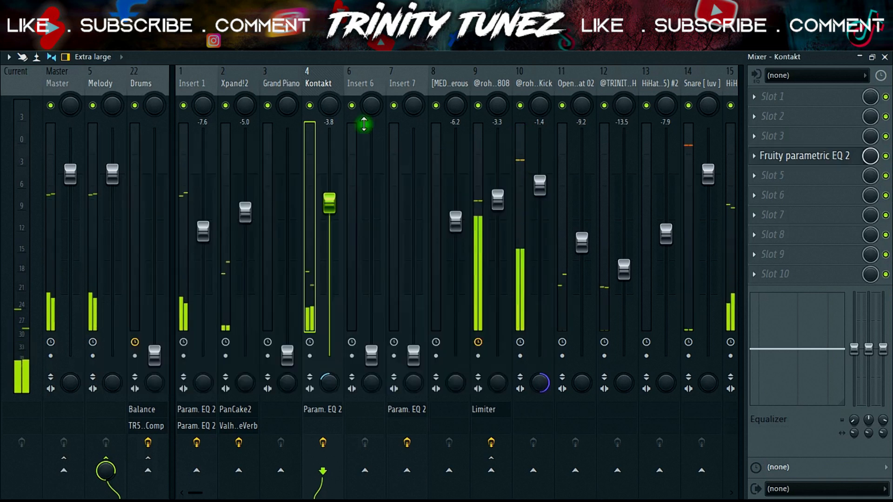
Step: Boost Kontakt's mids slightly near 1 kHz with bands 4 and 6 of its EQ, and audition the result
click(791, 162)
drag(271, 271, 278, 251)
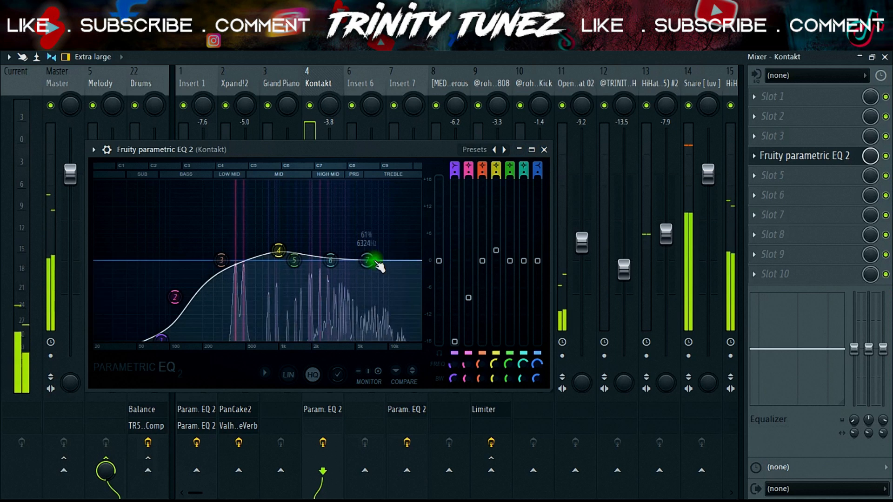
drag(330, 260, 298, 257)
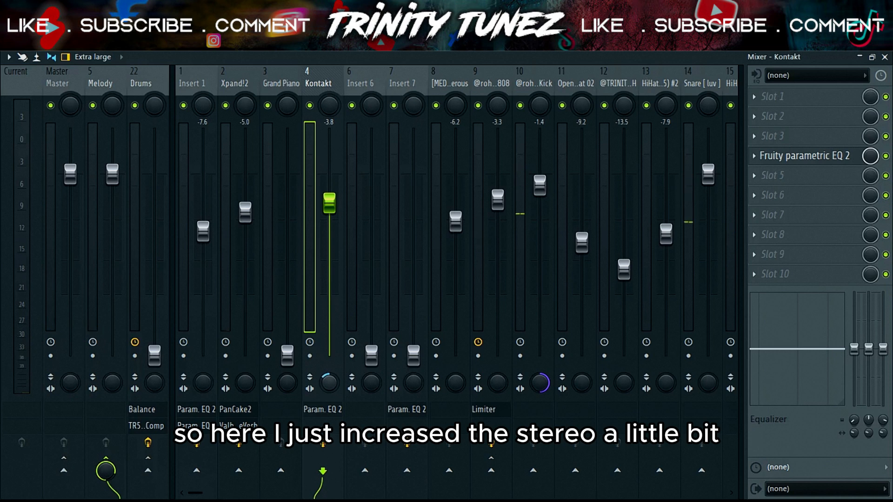
key(space)
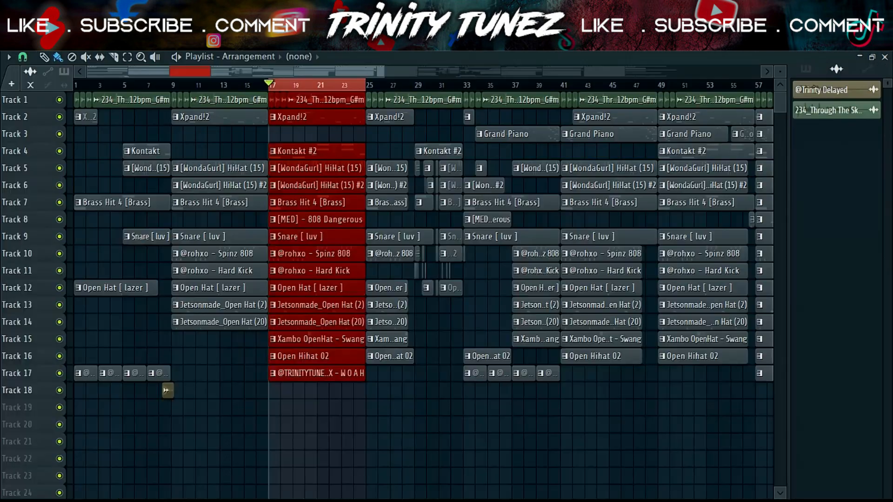
Step: Replace the playlist's time selection with the Grand Piano section starting at bar 41, and return to the mixer
key(ctrl+d)
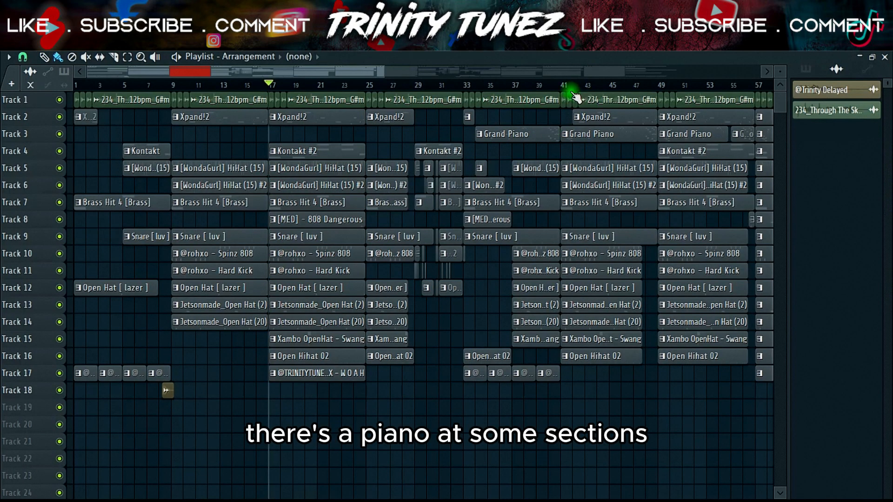
drag(562, 86, 642, 89)
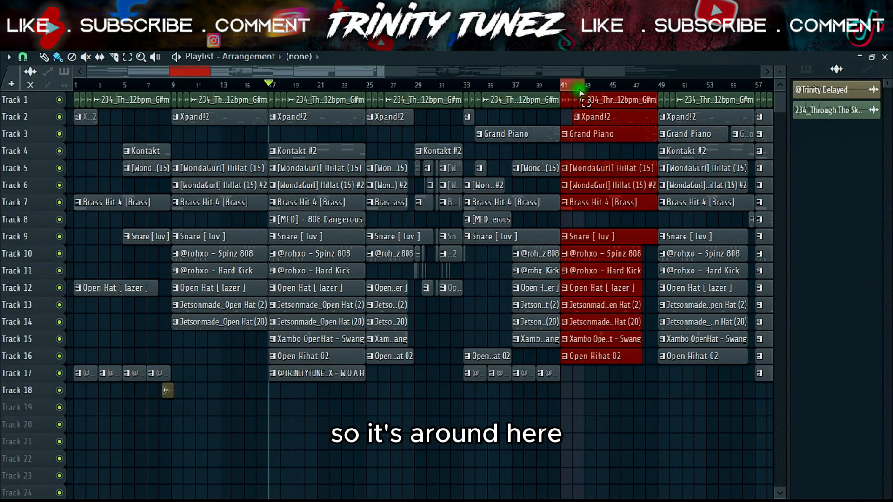
key(F9)
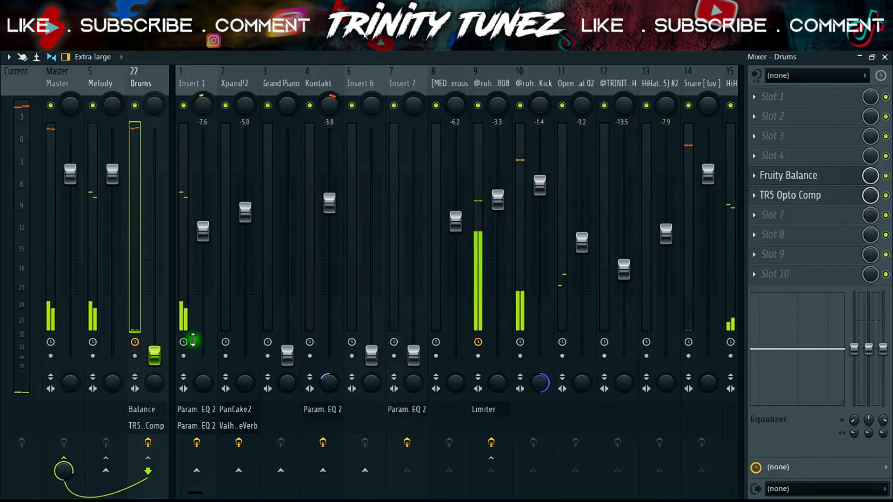
Step: Raise Grand Piano to -9.1 dB and slightly widen its stereo separation while auditioning the section
drag(287, 319, 287, 244)
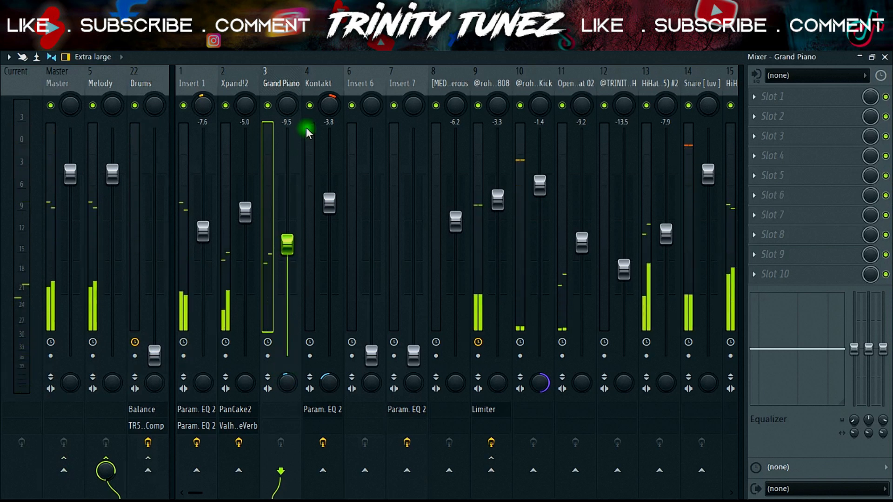
drag(288, 246, 288, 245)
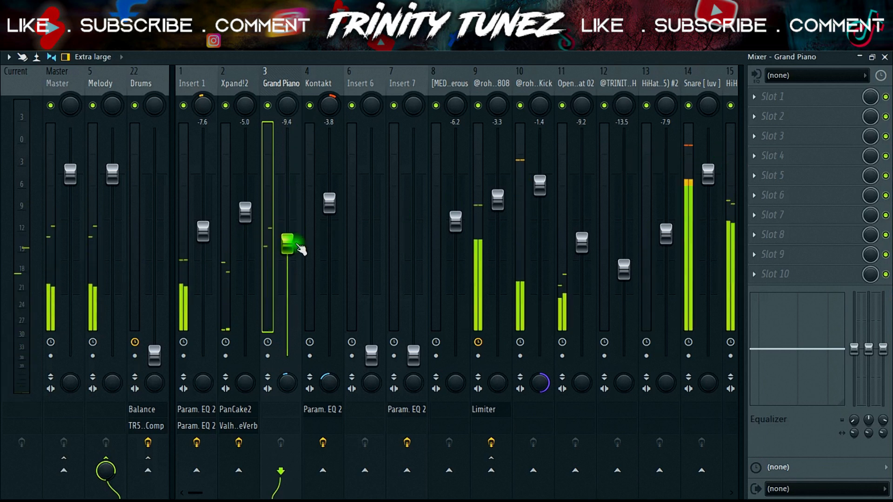
drag(292, 242, 292, 239)
Step: Load Fruity Reeverb 2 into Grand Piano's slot 4, adjust its stereo separation, and raise its low cut and wet level
click(769, 158)
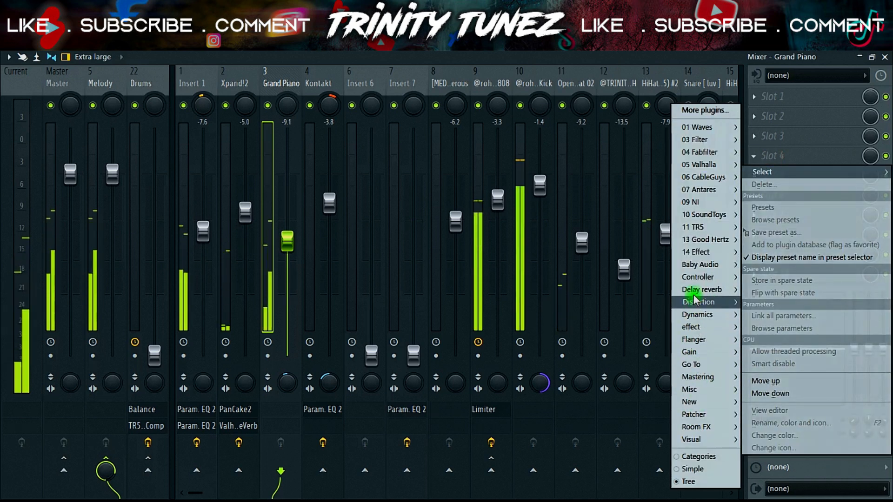
mouse_move(695, 291)
click(653, 343)
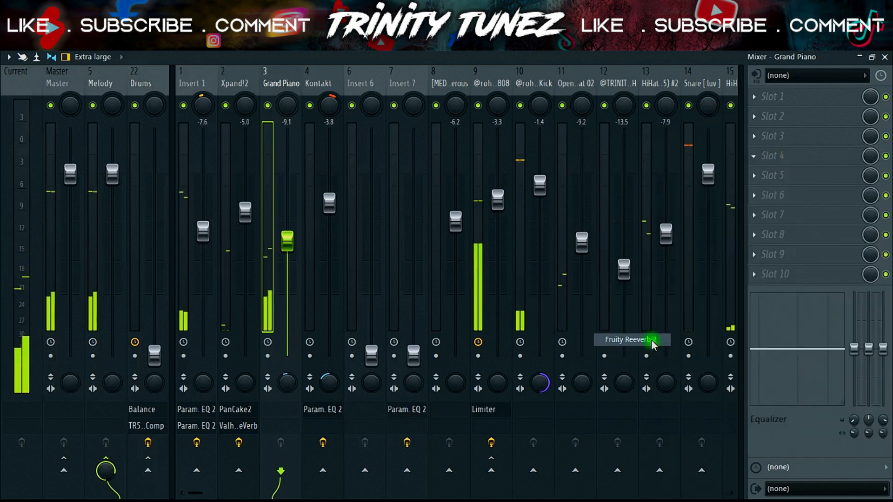
drag(389, 157, 389, 153)
drag(371, 206, 371, 217)
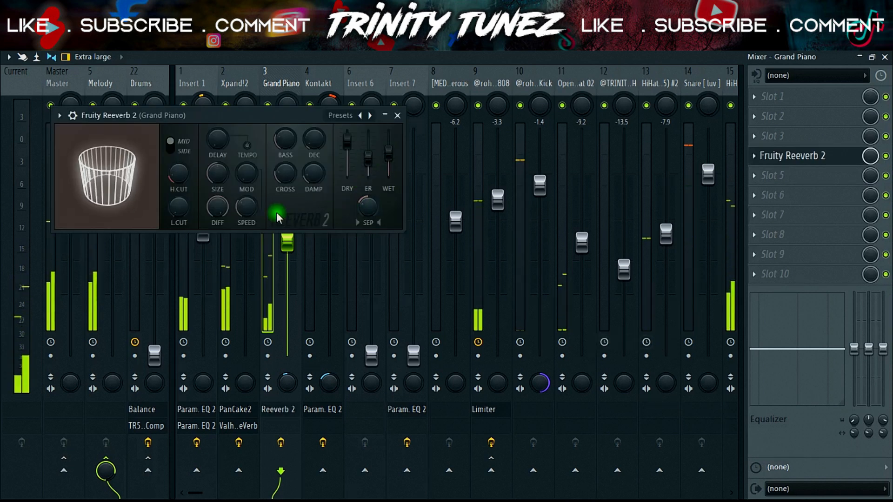
drag(184, 205, 184, 190)
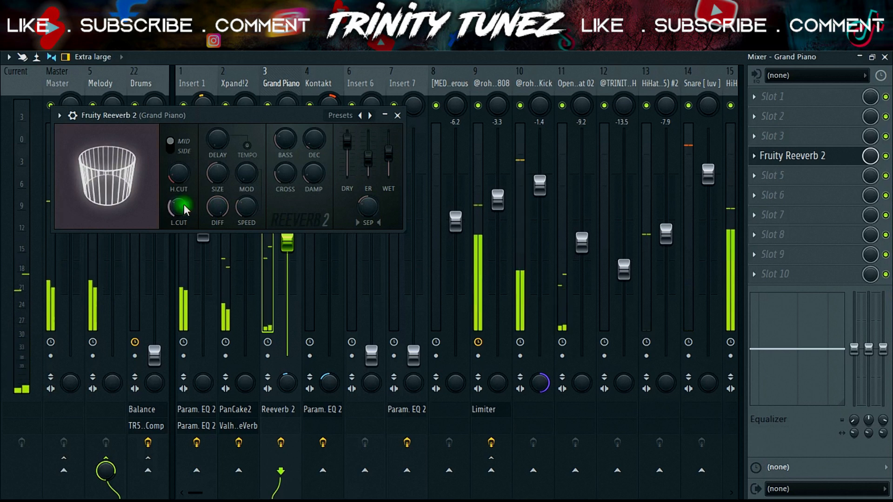
drag(390, 154, 390, 143)
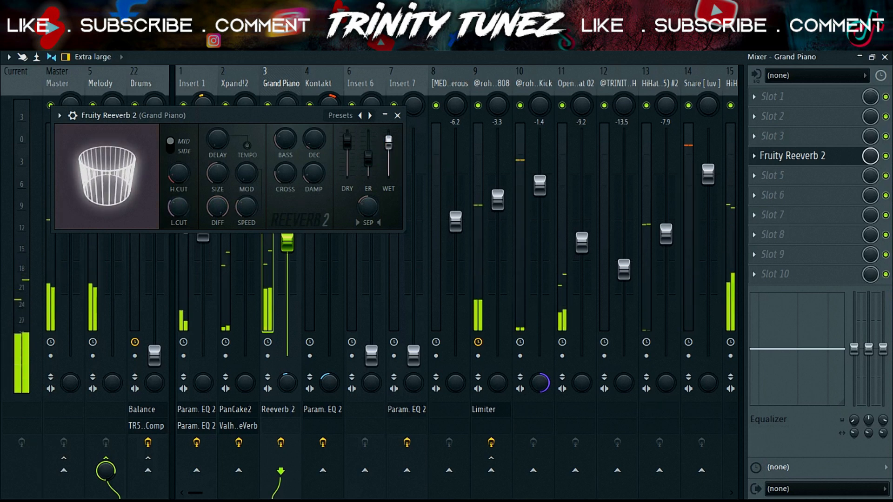
Step: Close the reverb editor, briefly check Grand Piano in solo, and reset the Drums fader to its default level
click(792, 135)
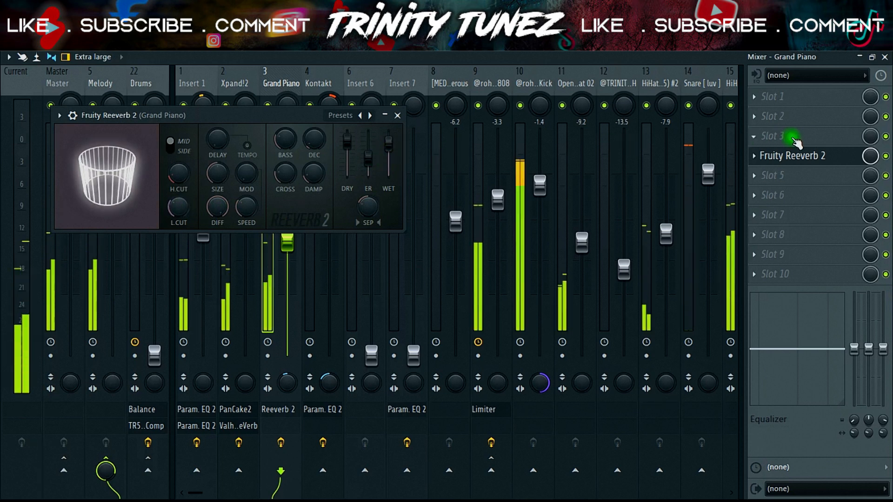
click(398, 115)
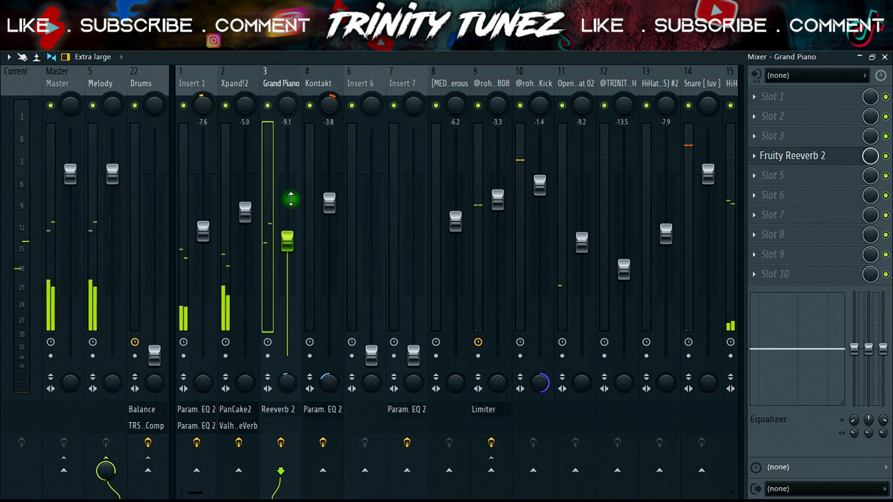
right_click(267, 106)
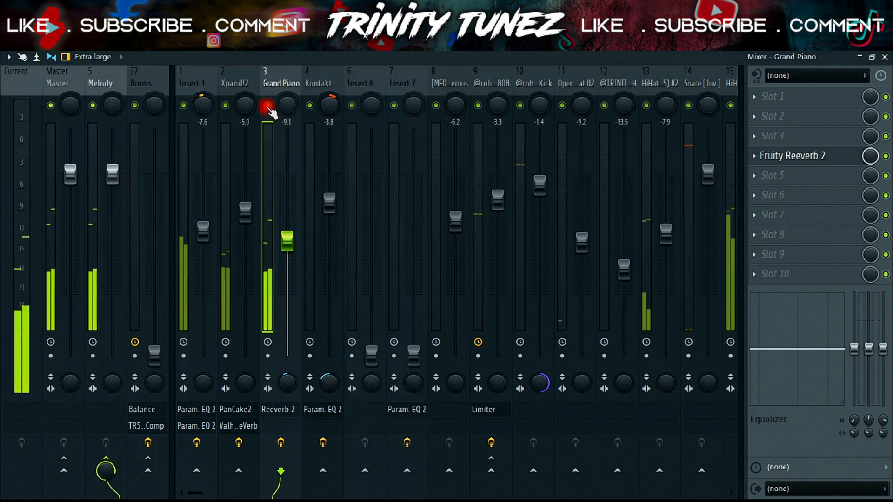
right_click(151, 351)
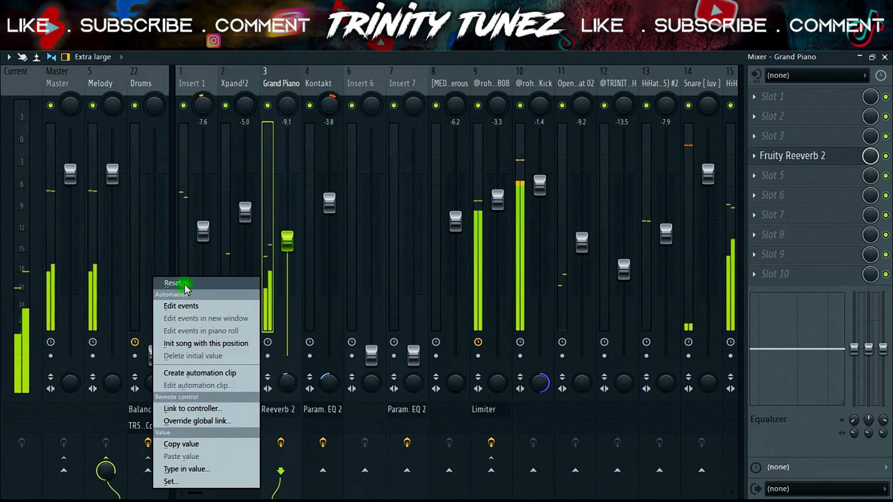
click(185, 284)
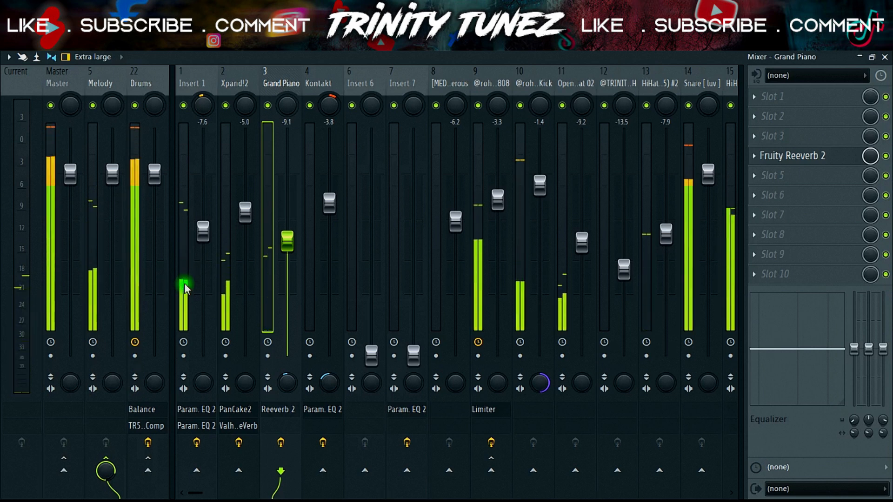
Step: Load the Lifeline Console effect into slot 5 of the Melody track
click(99, 87)
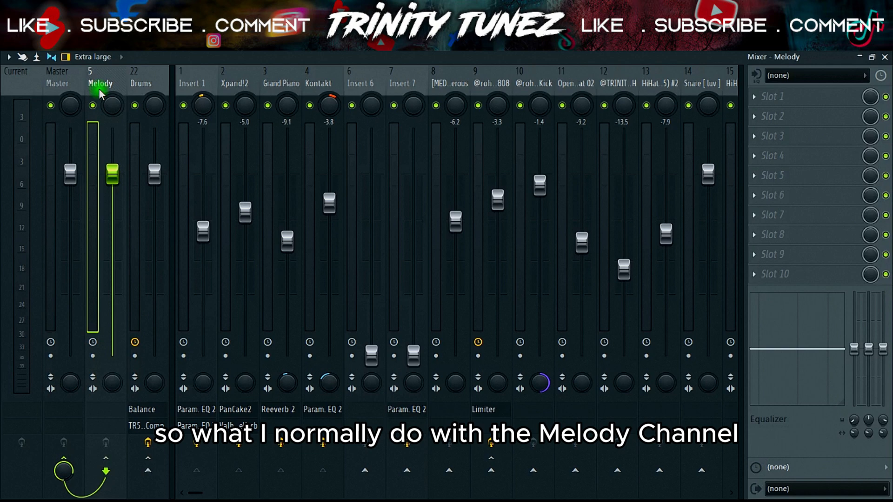
click(751, 176)
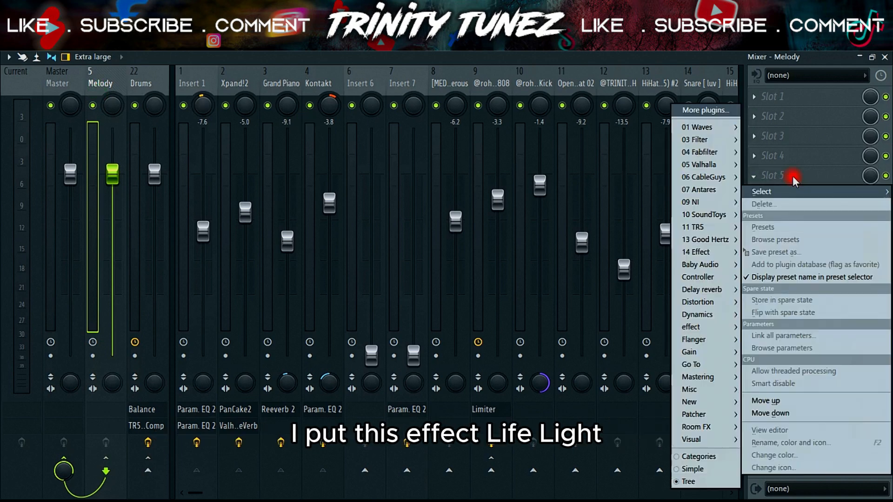
mouse_move(706, 329)
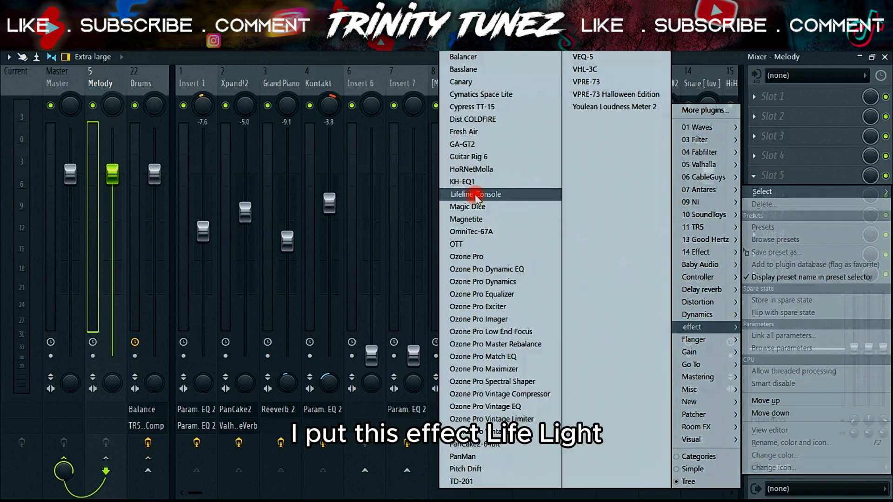
click(475, 194)
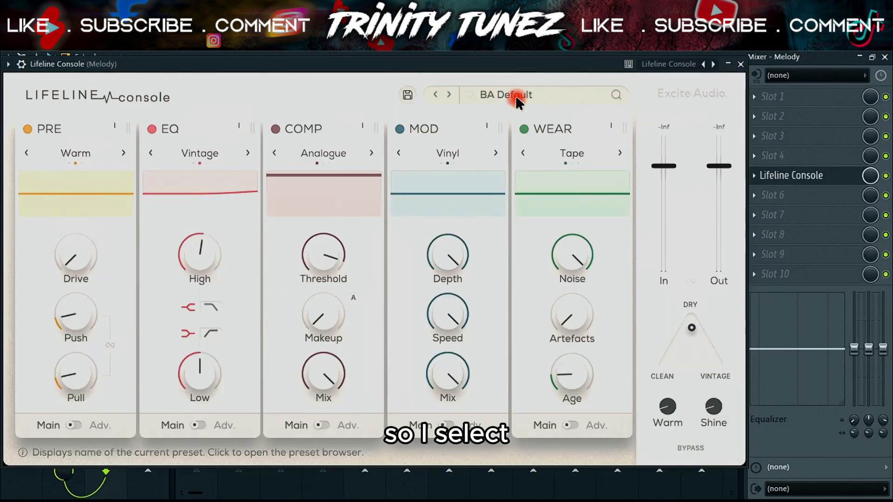
Step: Choose the MST Open Analogue preset from Lifeline Console's favourites
click(515, 96)
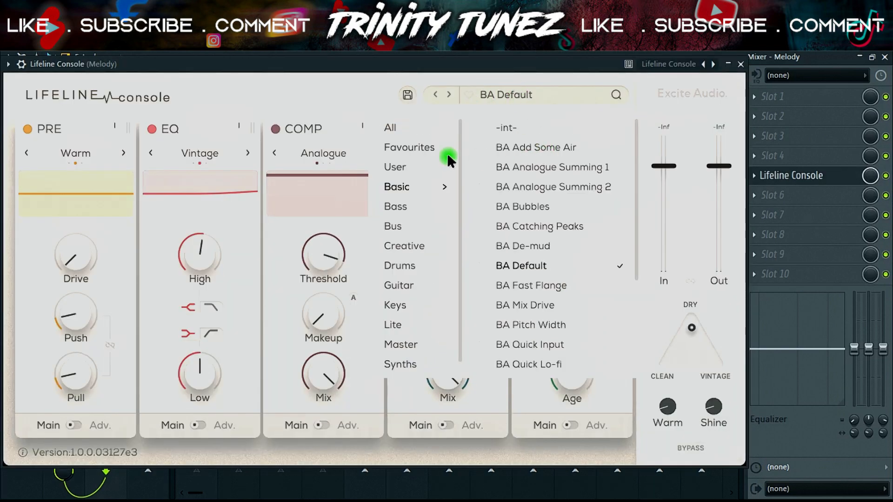
click(420, 149)
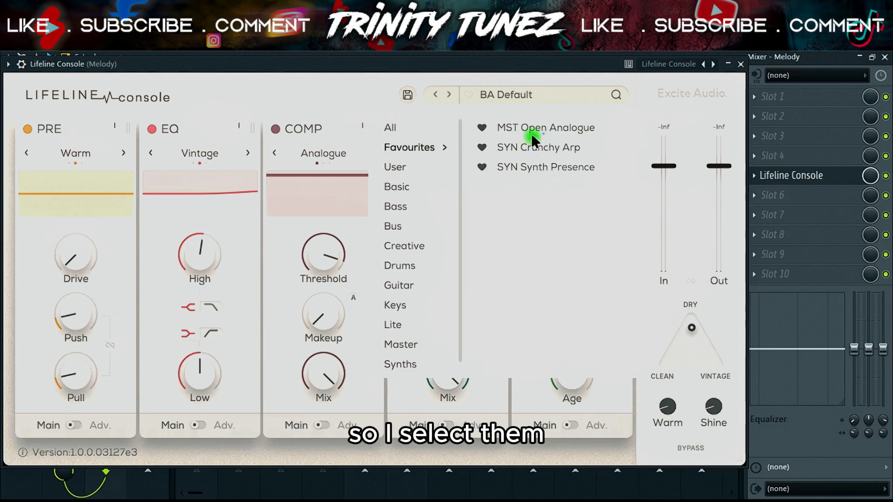
click(546, 126)
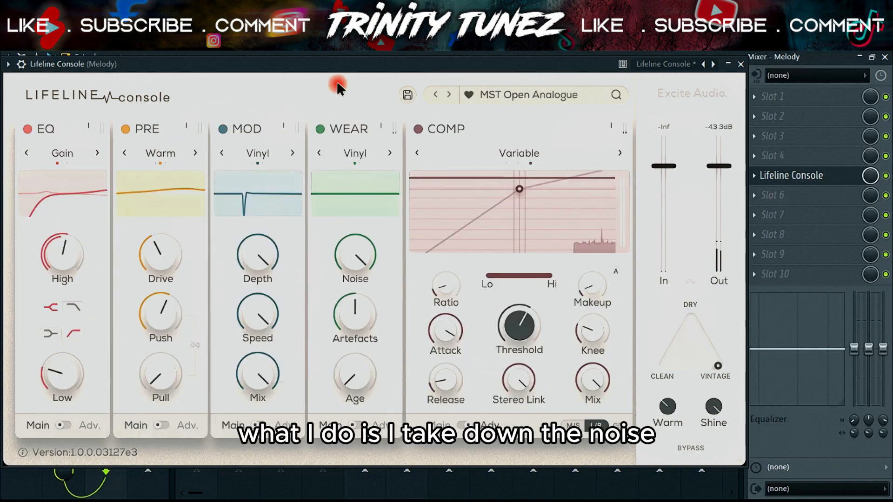
Step: Turn down the Noise and Artefacts amounts in Lifeline Console's Wear module
click(358, 255)
drag(350, 322, 336, 392)
mouse_move(354, 314)
mouse_down()
mouse_move(348, 331)
mouse_move(396, 349)
mouse_up()
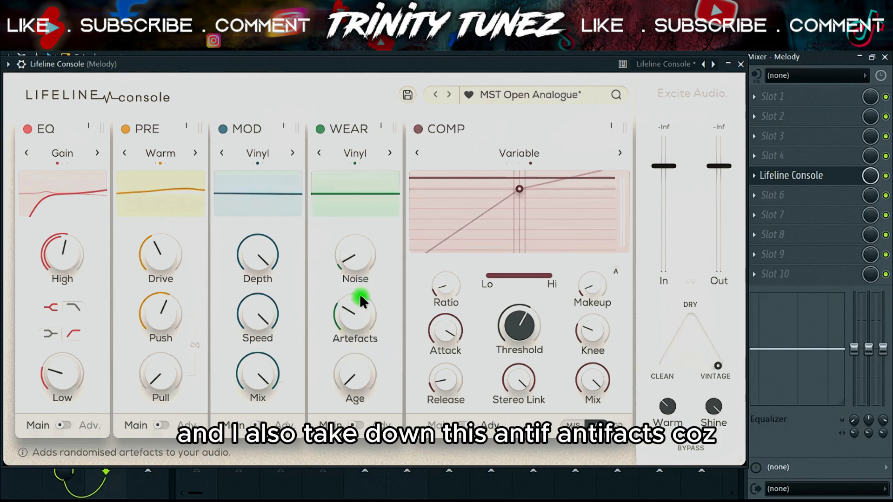
mouse_move(358, 300)
mouse_down()
mouse_move(342, 363)
mouse_move(336, 350)
mouse_move(349, 322)
mouse_up()
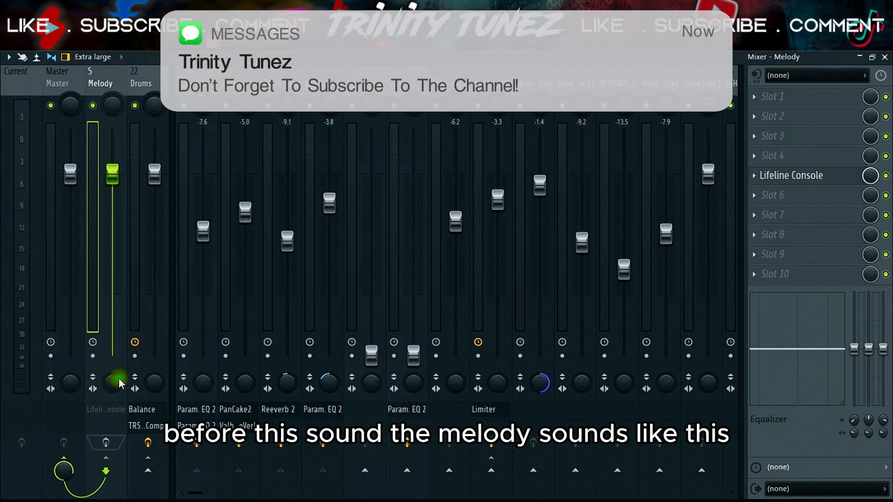
Step: Mute the Drums track, switch smart disable for all plugins, and return to the playlist
click(135, 106)
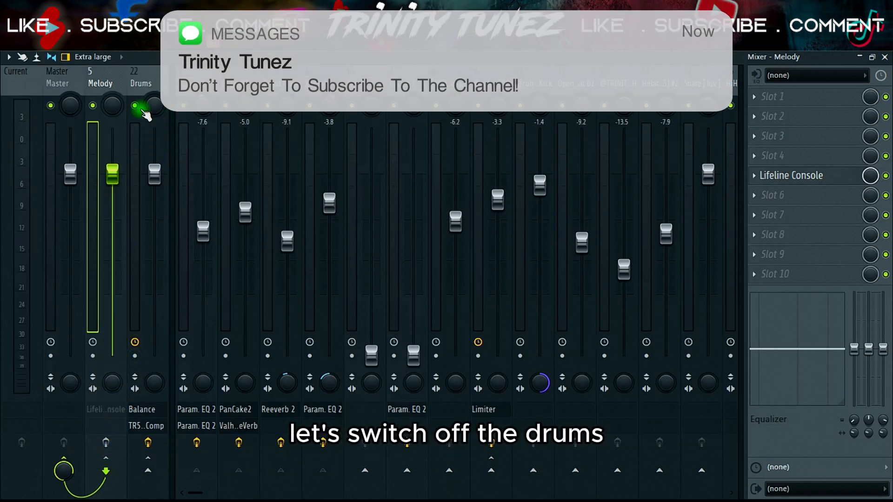
click(155, 8)
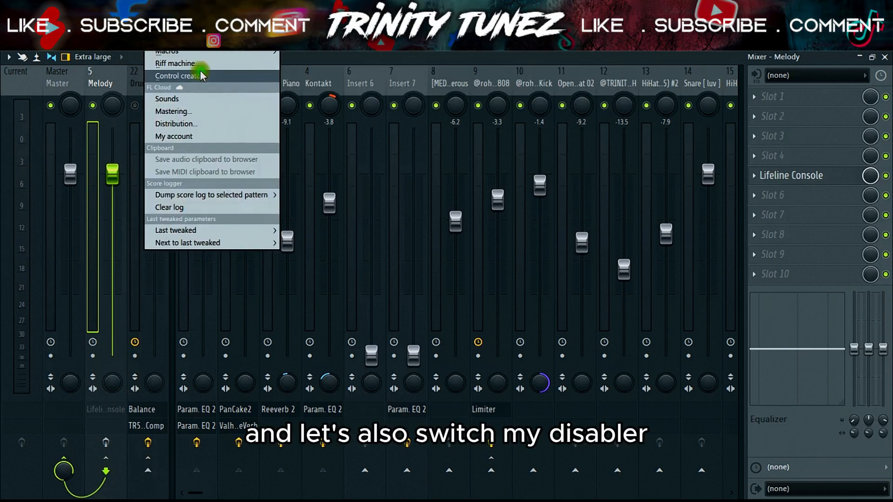
mouse_move(232, 52)
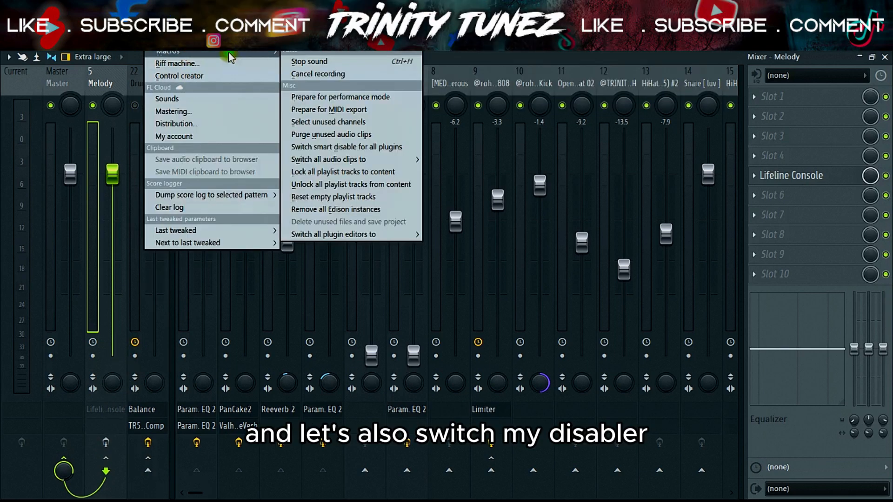
click(319, 146)
click(262, 41)
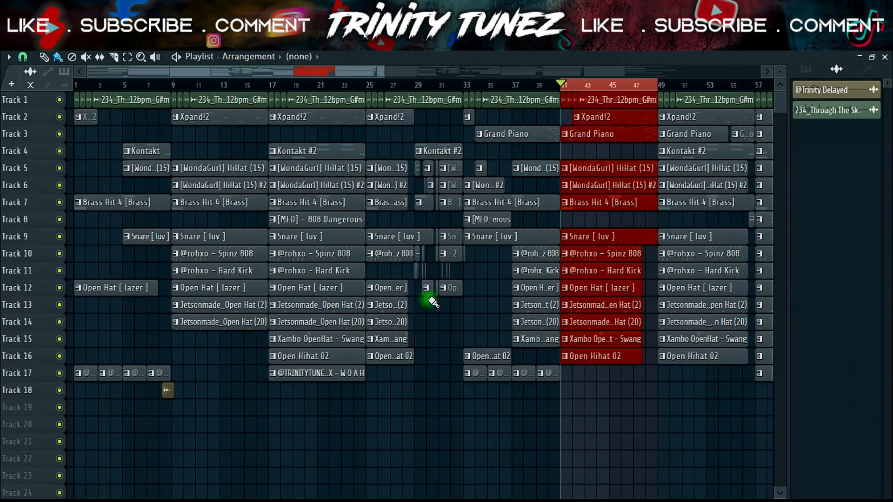
Step: Deselect the playlist clips and compare the melody from bar 41 without and with Lifeline Console
ctrl+click(424, 391)
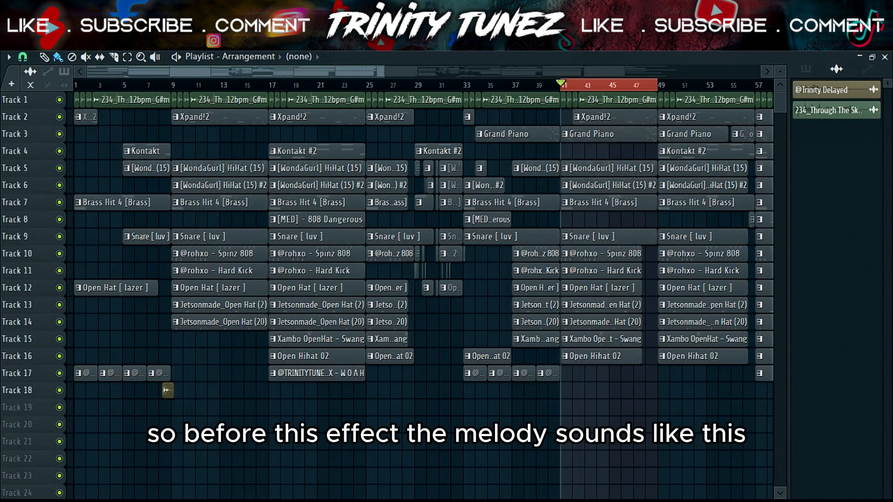
key(space)
key(F9)
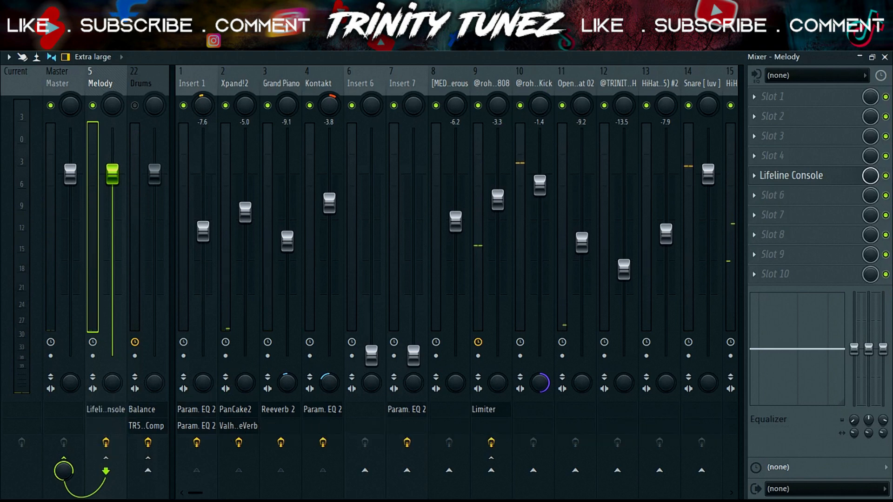
key(F5)
key(space)
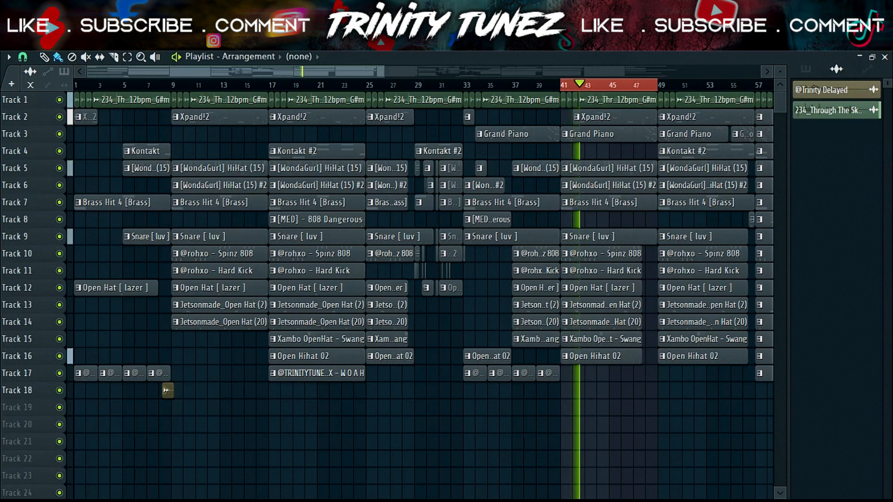
Step: Return to the mixer, unmute the Drums track, and switch off the Melody track's effects
key(F9)
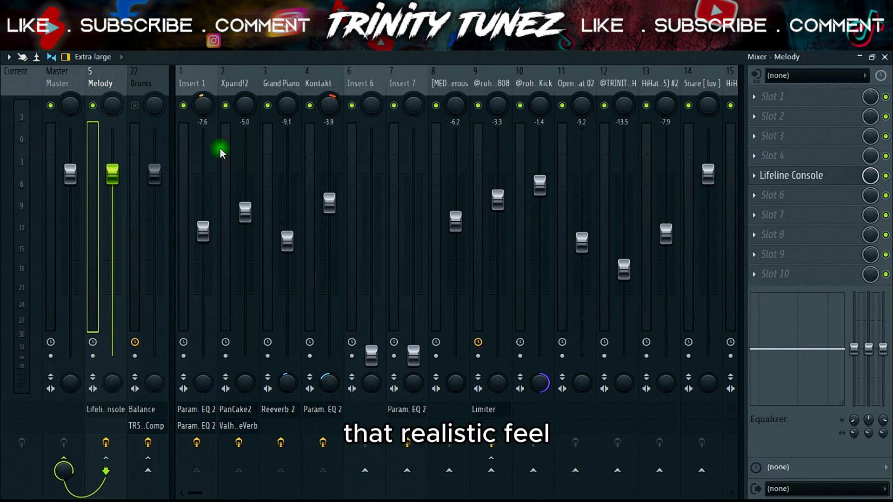
click(112, 183)
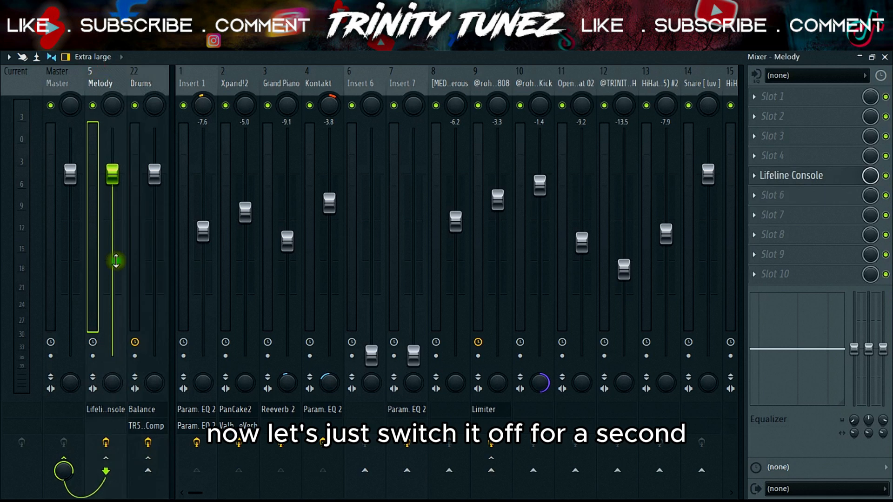
click(108, 444)
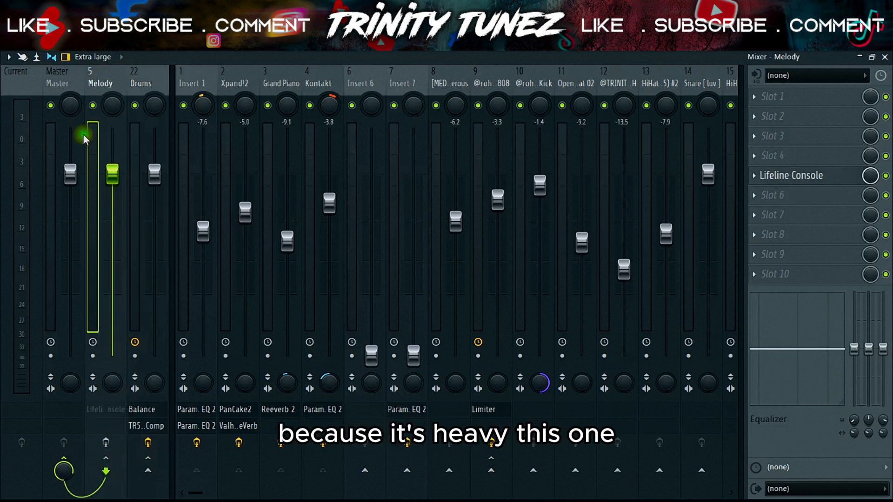
Step: Load Fruity Balance into slot 6 of the Master track
click(72, 85)
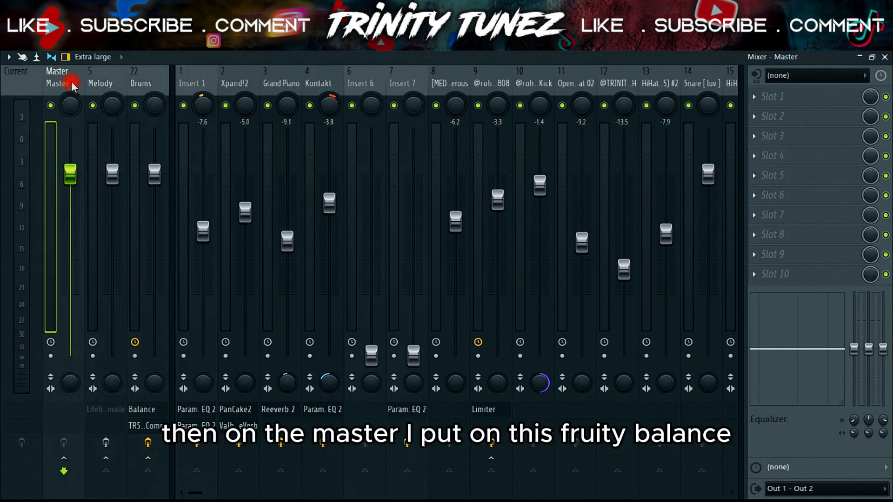
click(807, 213)
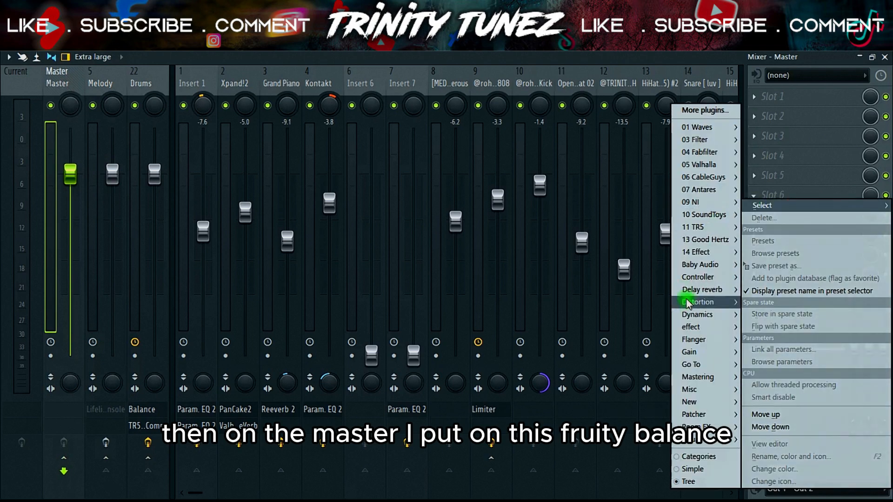
click(697, 354)
click(619, 352)
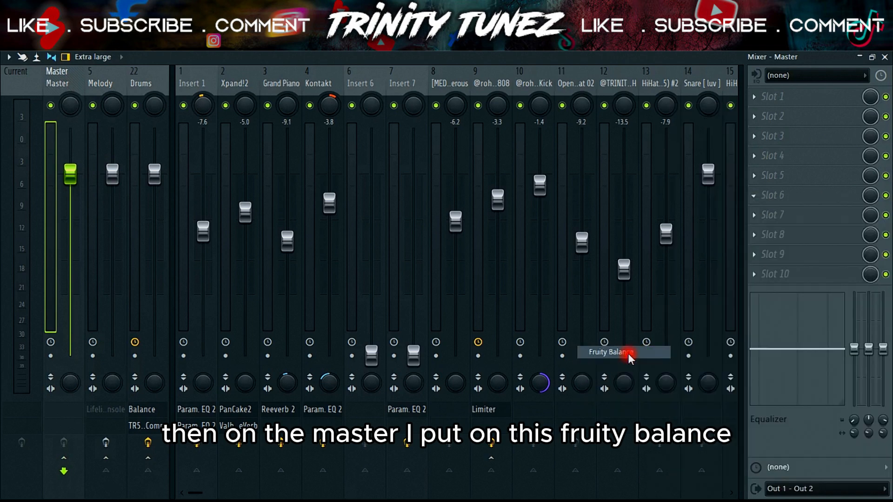
Step: Create an automation clip for the Master Fruity Balance volume and close the plugin's editor
right_click(233, 246)
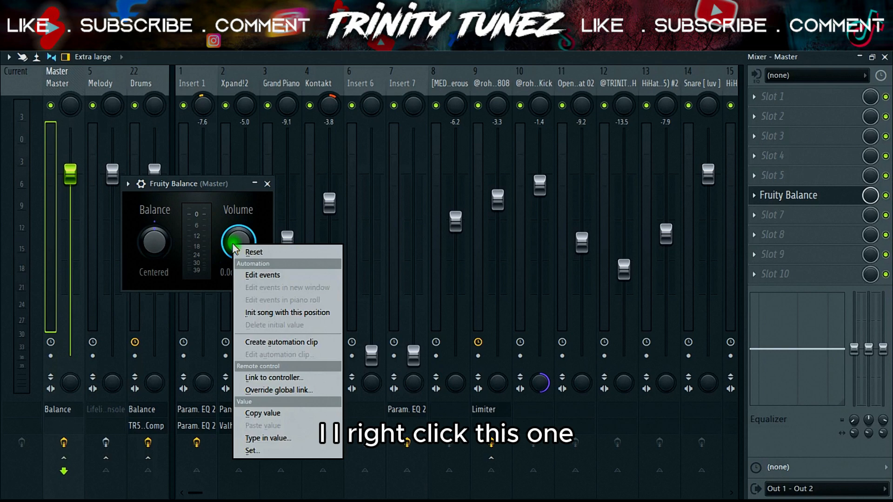
click(279, 343)
click(626, 50)
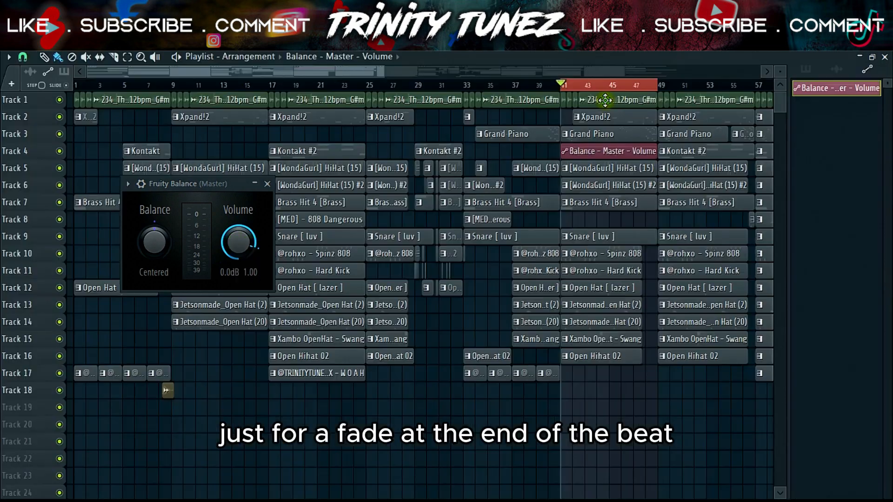
click(269, 184)
Step: Clear the time selection and move the Balance - Master - Volume automation clip to Track 19, starting at bar 1
click(498, 173)
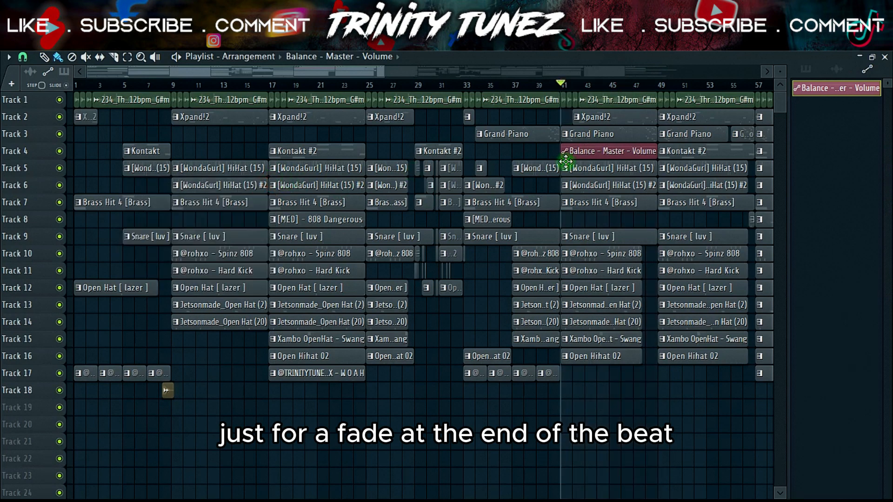
drag(359, 72, 535, 100)
drag(561, 72, 763, 86)
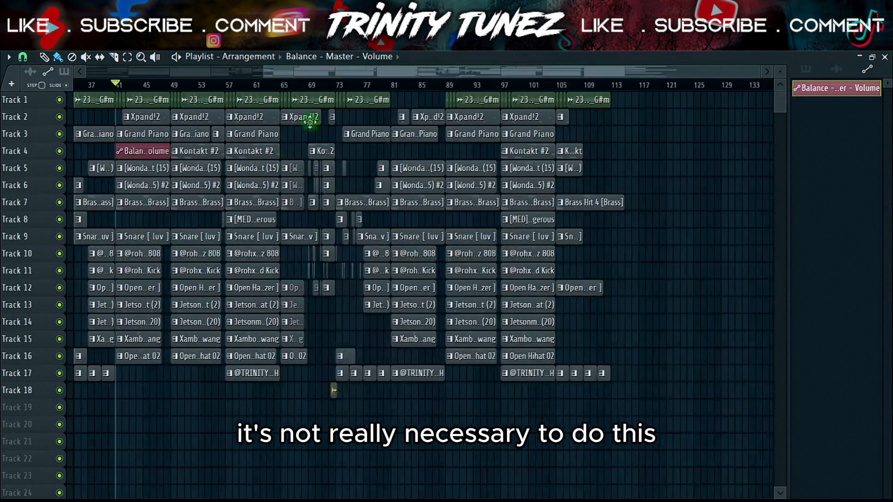
drag(295, 72, 16, 82)
drag(356, 152, 452, 410)
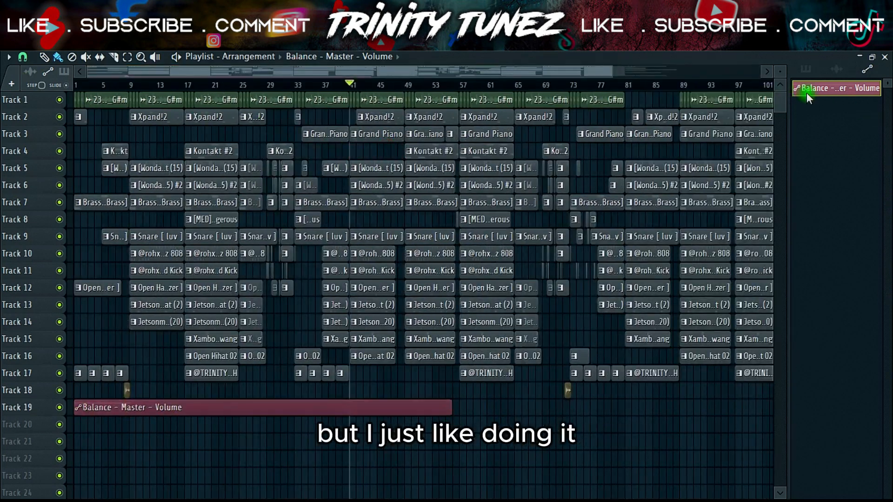
Step: Extend the Balance - Master - Volume automation clip on Track 19 past the end of the arrangement
drag(780, 71, 780, 68)
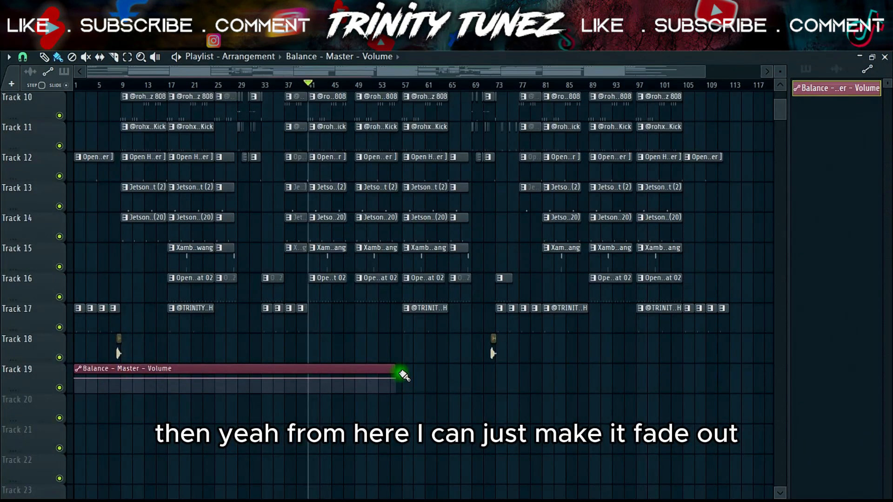
drag(419, 375, 808, 373)
drag(349, 70, 568, 76)
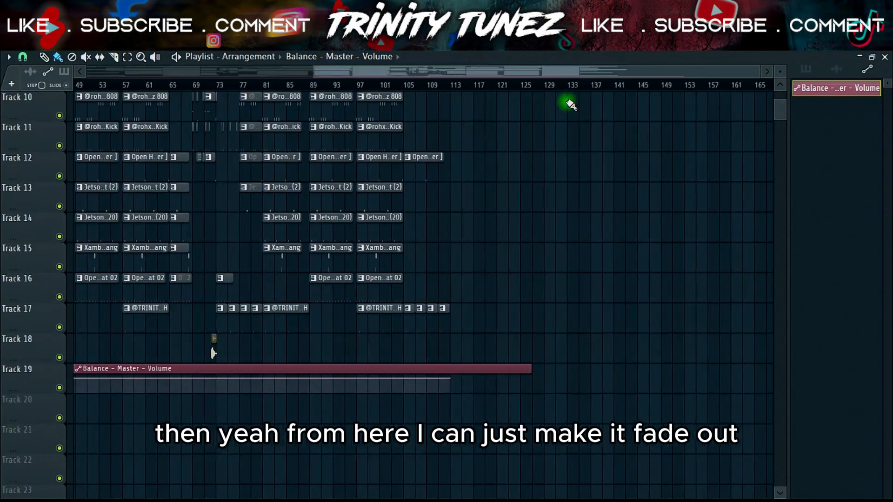
Step: Shape the Master volume automation into a fade-out from bar 105 to 113, trim the clip's end to about bar 113, and play it
scroll(511, 108, up, 6)
scroll(447, 178, down, 9)
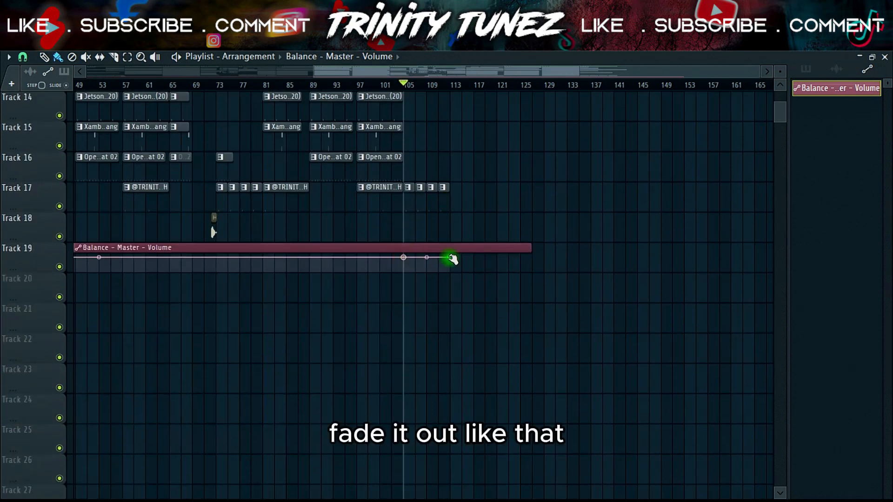
drag(531, 248, 451, 245)
key(space)
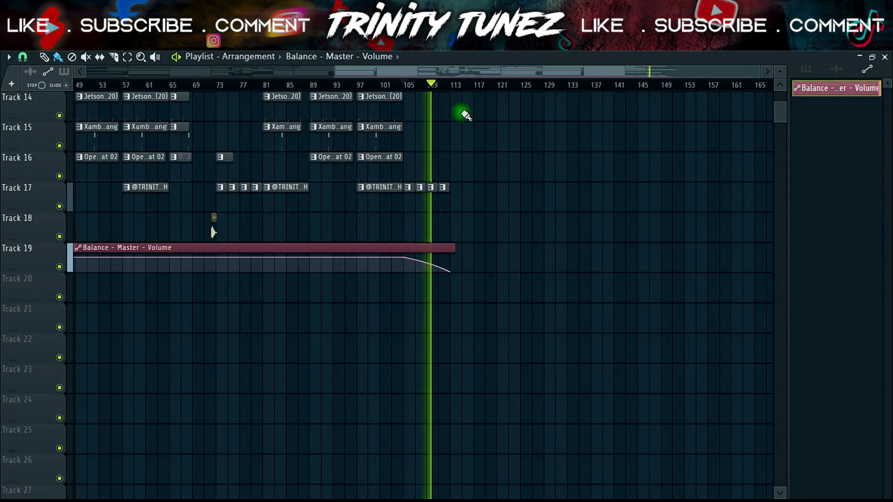
Step: Return to the mixer and load Fruity soft clipper into slot 7 of the Master track
key(F9)
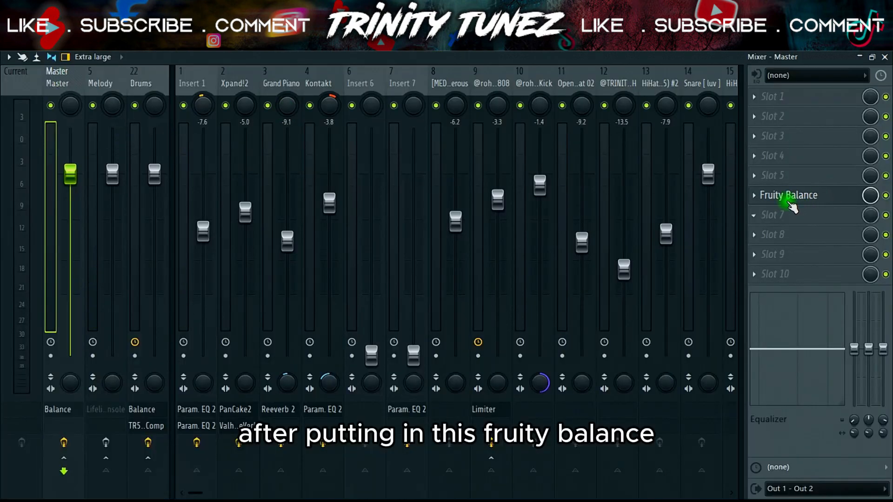
click(792, 218)
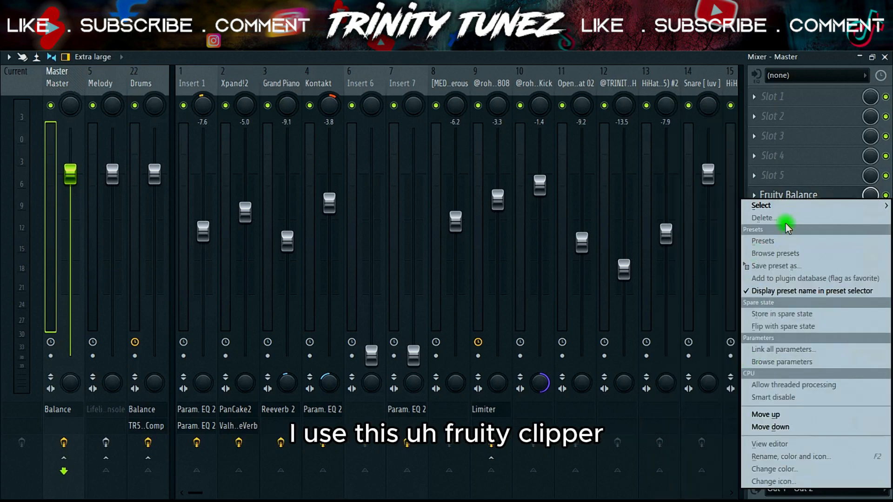
mouse_move(758, 205)
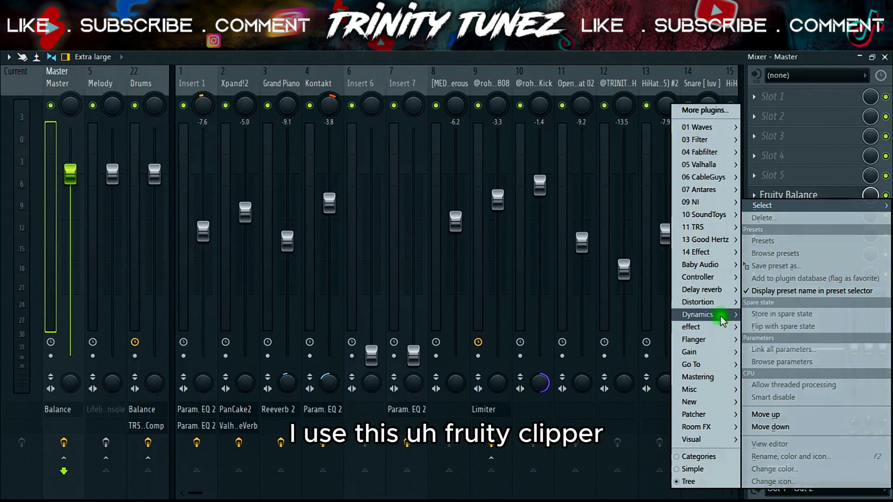
mouse_move(722, 319)
click(597, 352)
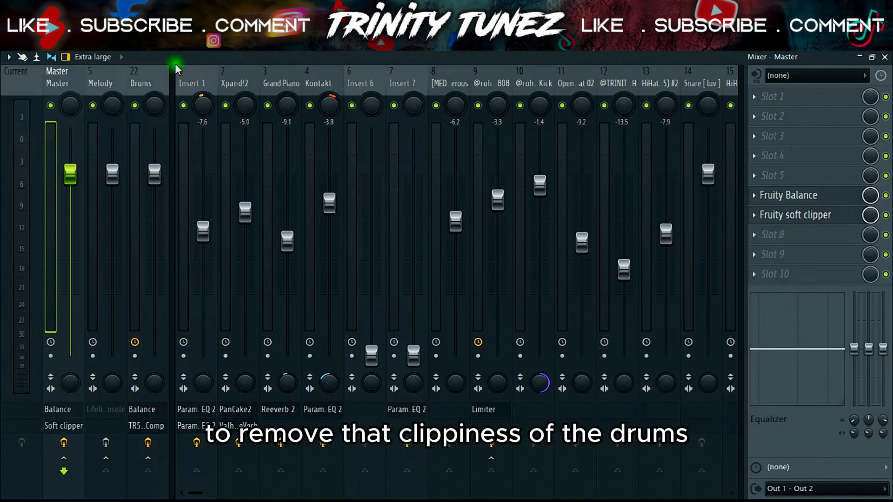
Step: Play the mix with the Master track's effects on and off to compare the peak levels, leaving the effects on
key(space)
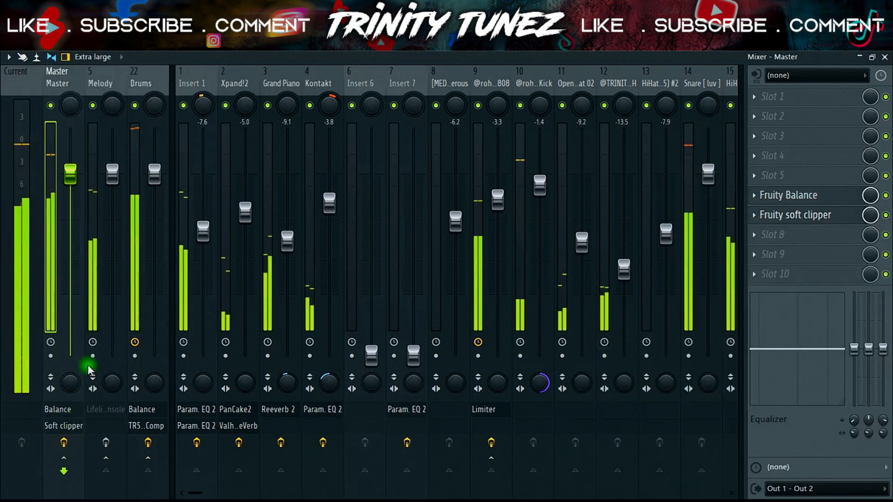
key(space)
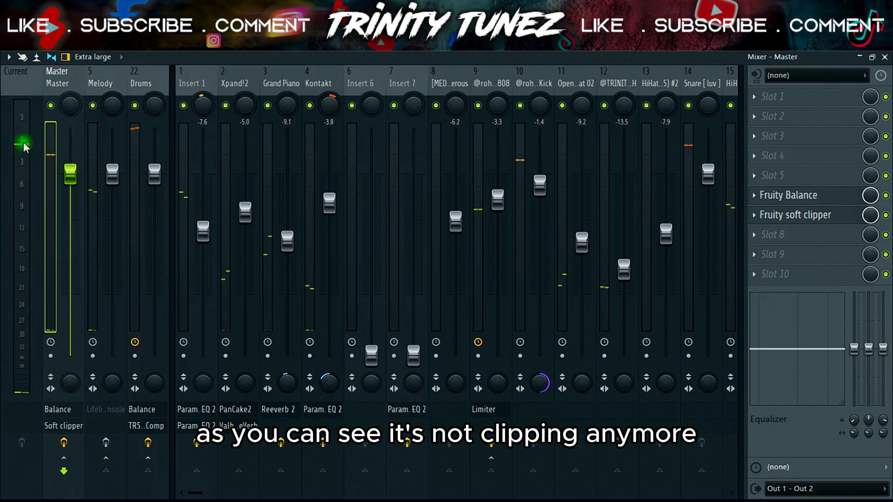
click(63, 443)
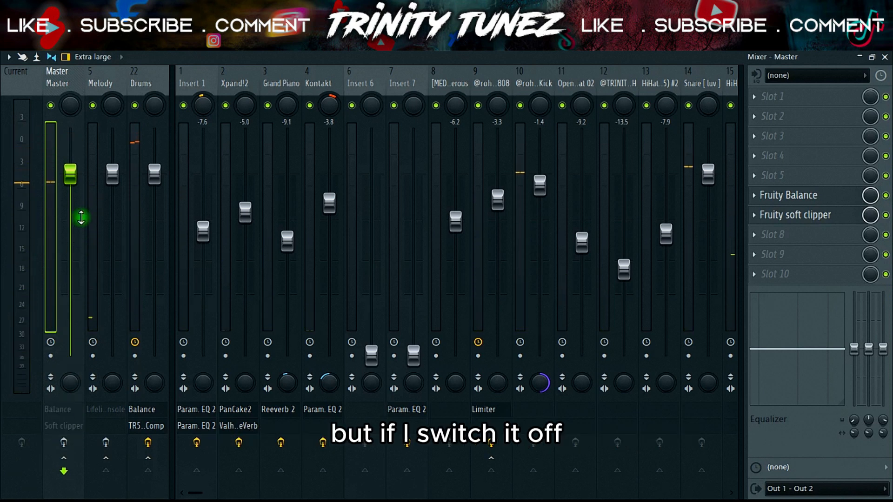
key(space)
key(space)
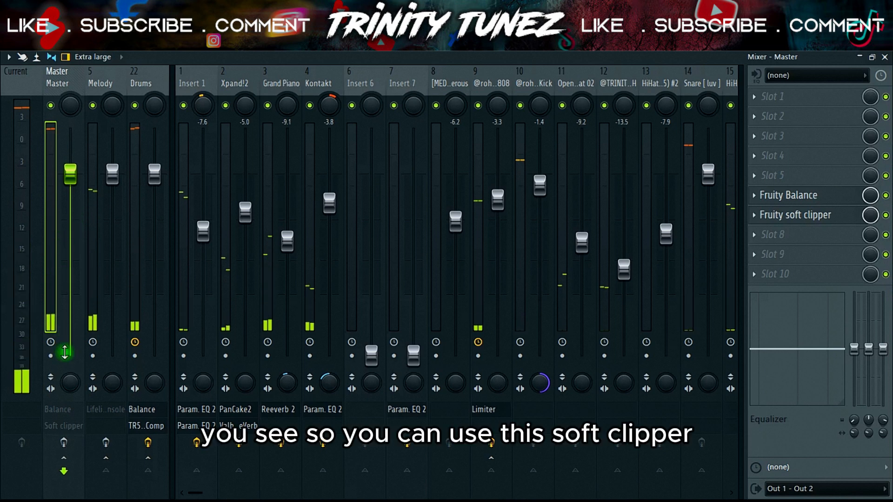
click(63, 442)
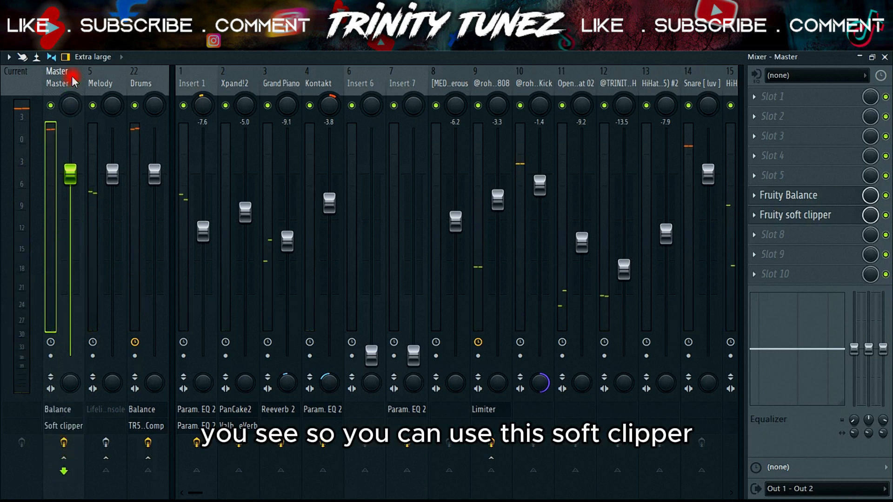
Step: Switch off Fruity soft clipper and load TR5 Classic Clipper into slot 8 of the Master track, playing the mix through it
click(886, 214)
click(497, 69)
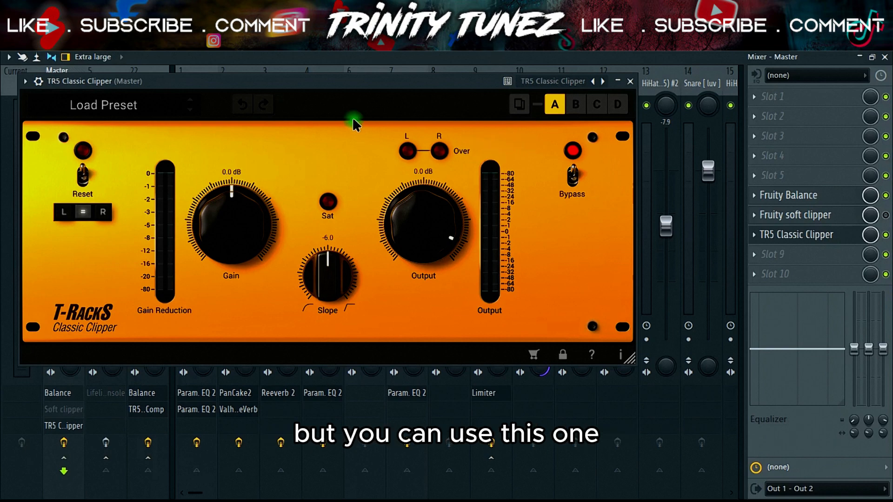
key(space)
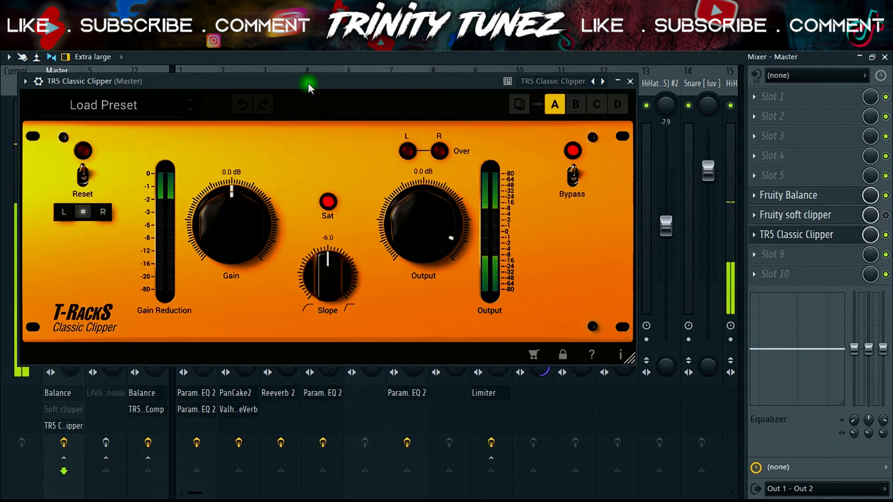
drag(210, 77, 347, 82)
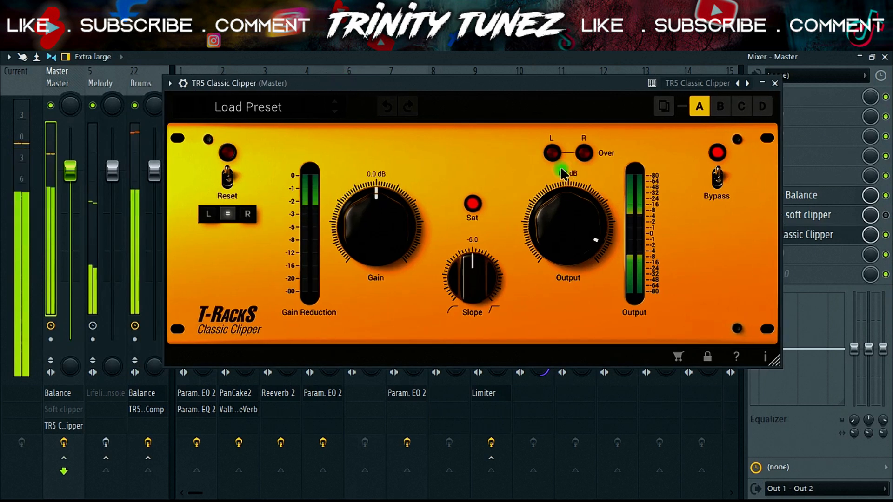
key(space)
Step: Adjust the Classic Clipper's Slope while auditioning the mix, trying -8.2 and settling on -3.3
drag(484, 270, 459, 304)
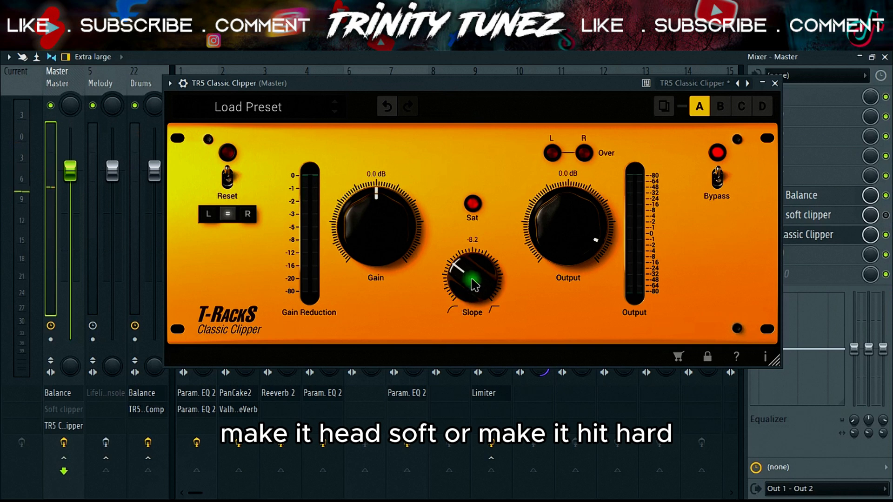
key(space)
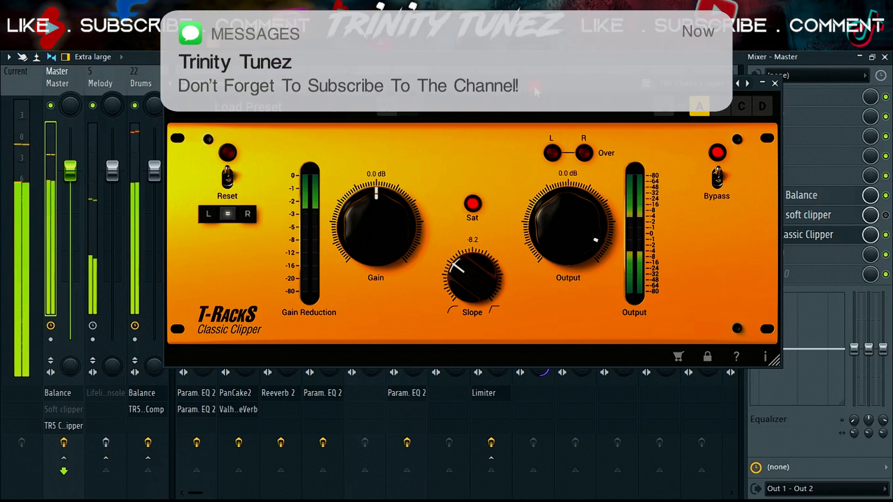
drag(475, 285, 448, 222)
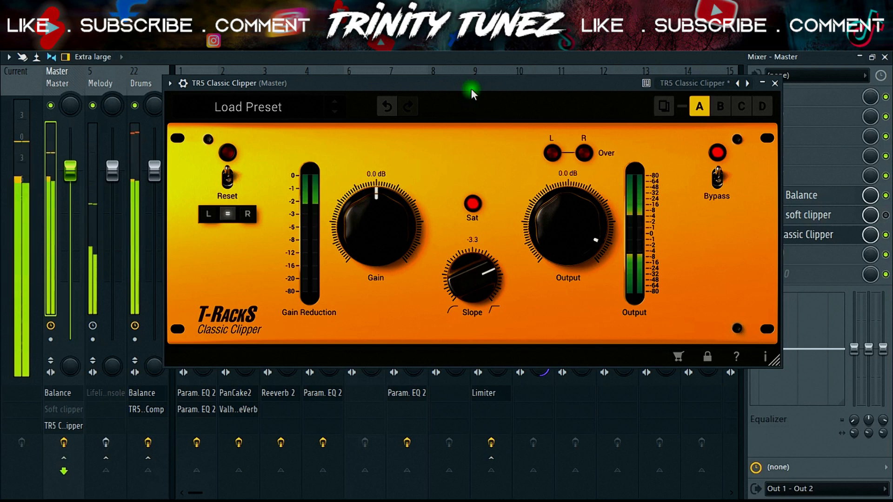
Step: Move the Classic Clipper window aside and delete Fruity soft clipper from slot 7 of the Master track
drag(453, 86, 445, 92)
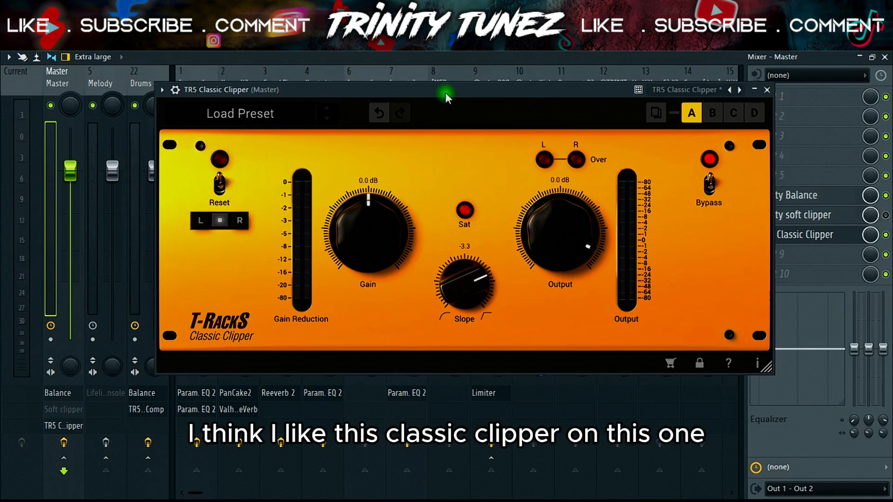
drag(585, 90, 501, 102)
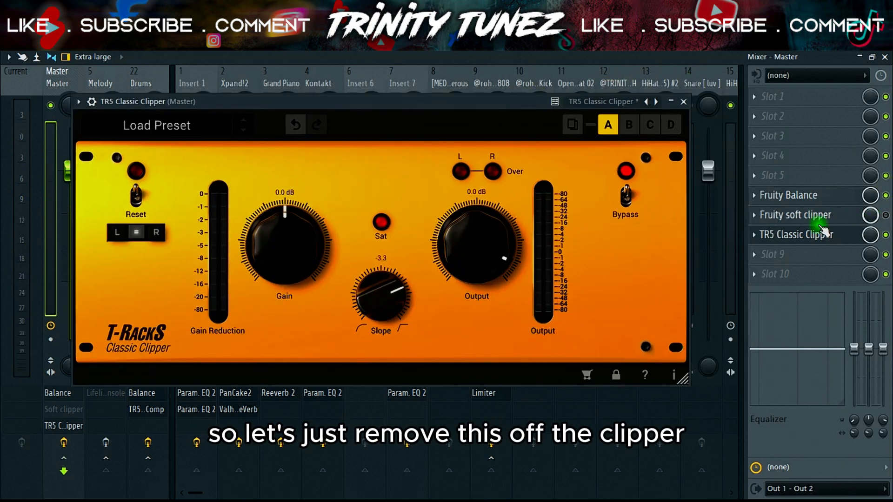
right_click(791, 215)
click(772, 201)
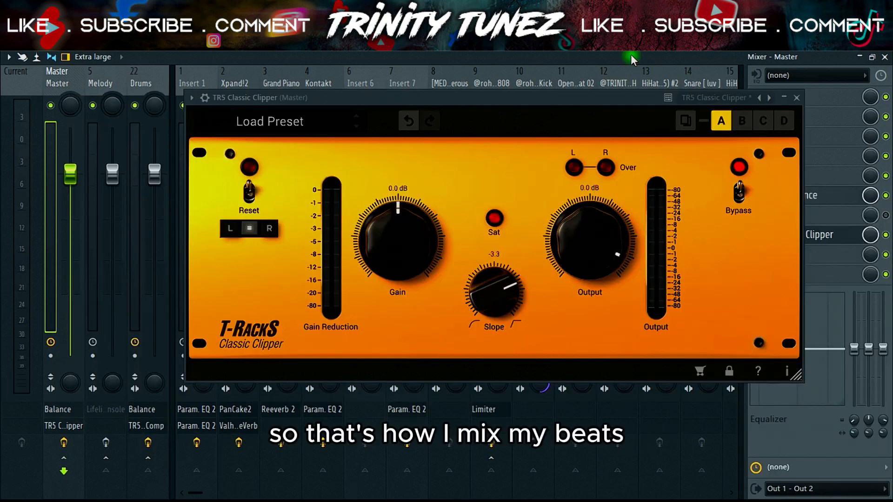